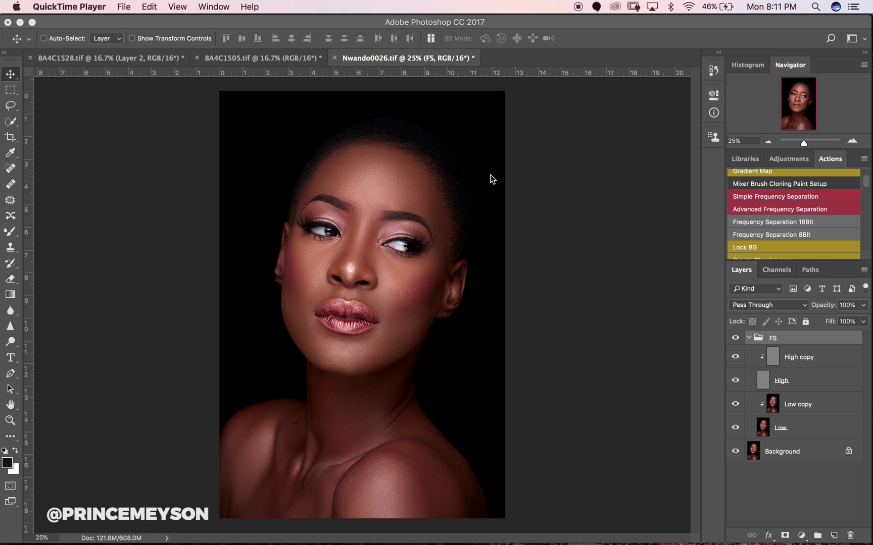
Collapse the FS layer group.
{"action": "left_click", "coordinate": [749, 338]}
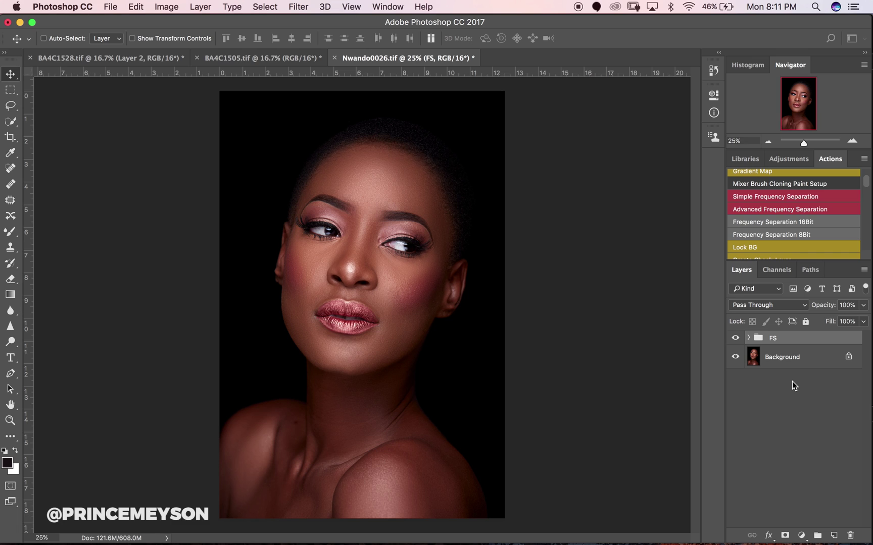
{"action": "left_click", "coordinate": [10, 343]}
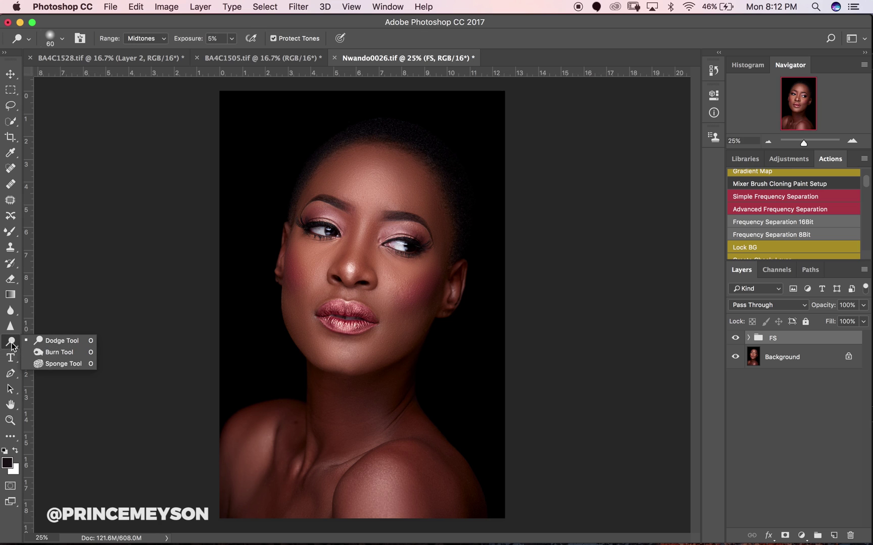
{"action": "left_click", "coordinate": [12, 349]}
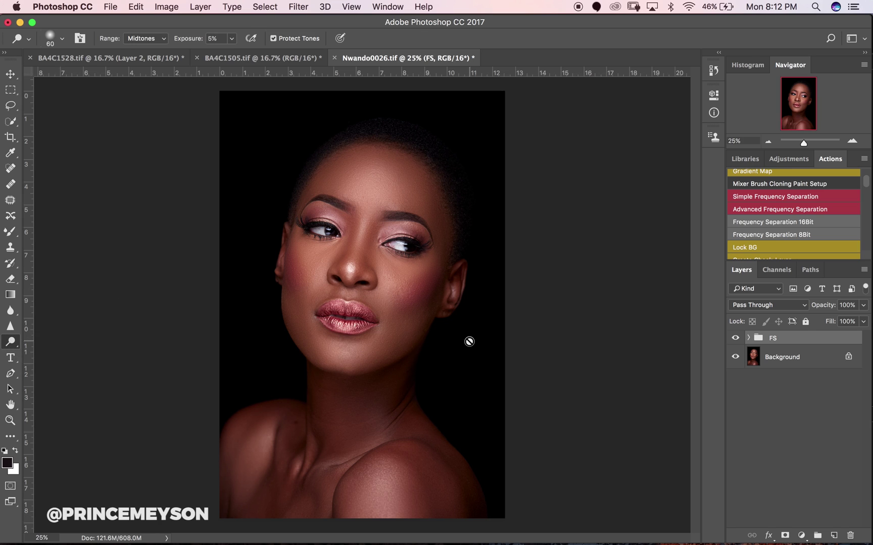
{"action": "left_click", "coordinate": [10, 231]}
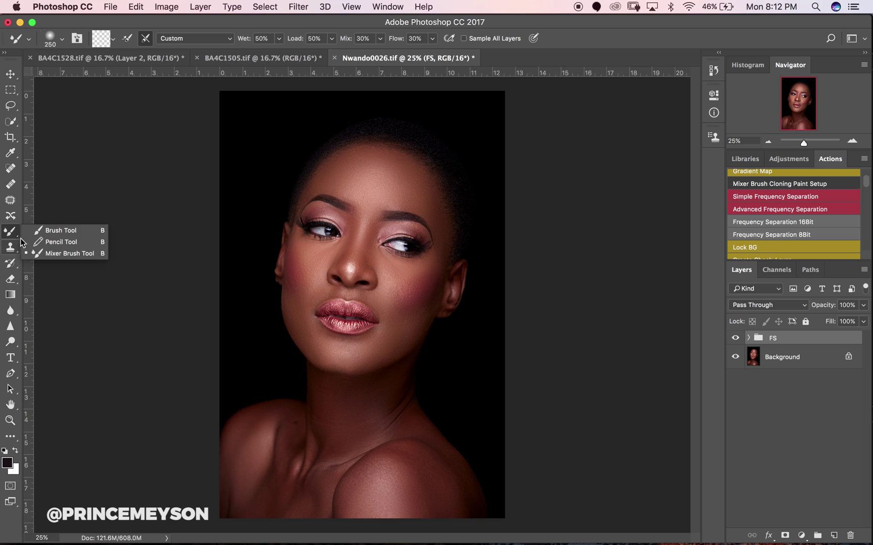
{"action": "left_click", "coordinate": [83, 182]}
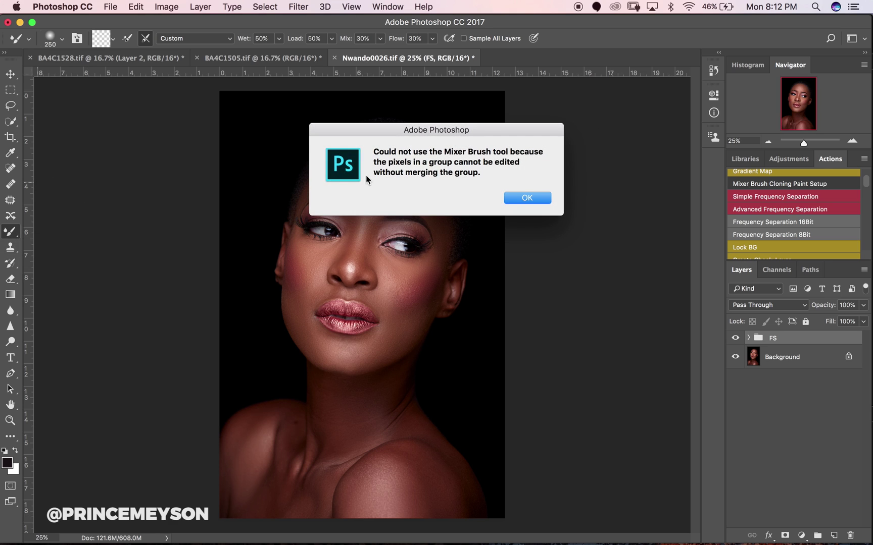
{"action": "left_click", "coordinate": [525, 198]}
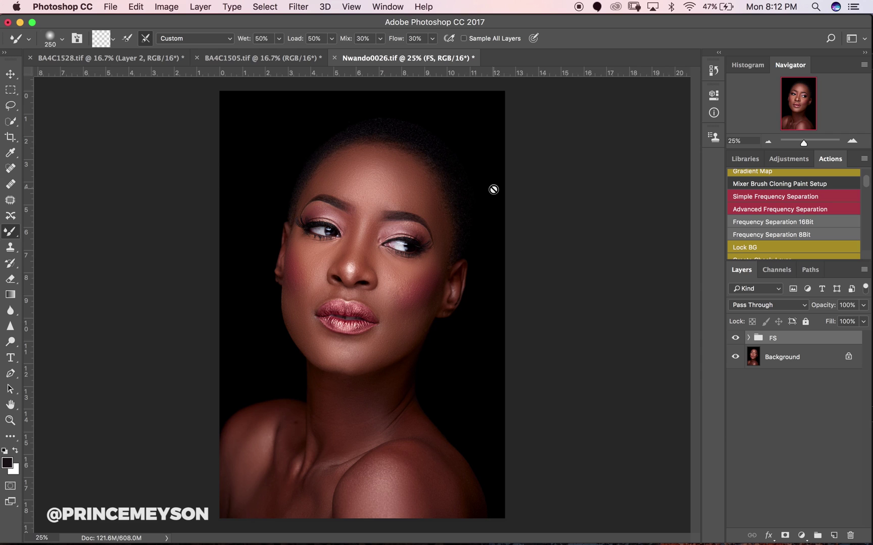
{"action": "left_click", "coordinate": [10, 341]}
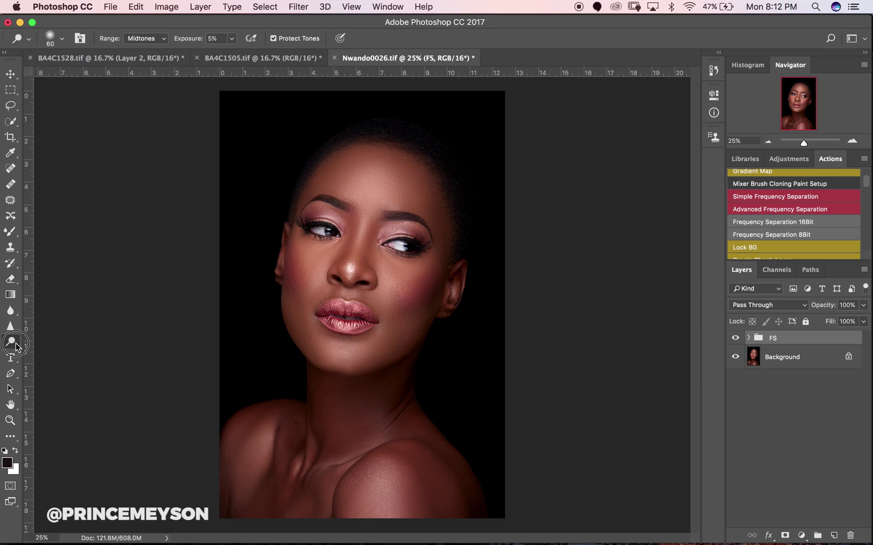
{"action": "left_click", "coordinate": [65, 306]}
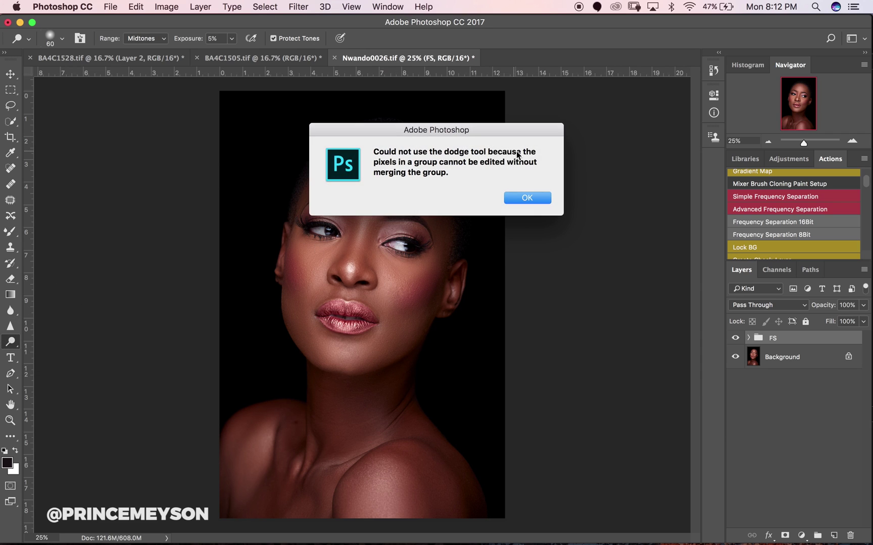
{"action": "left_click", "coordinate": [517, 196]}
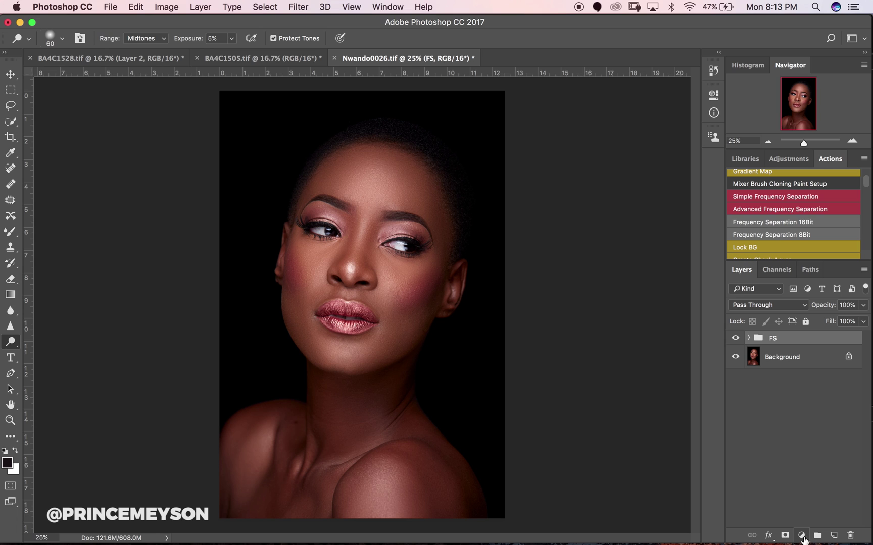
Add a Curves adjustment layer above the FS group and name it Dodge.
{"action": "left_click", "coordinate": [798, 535]}
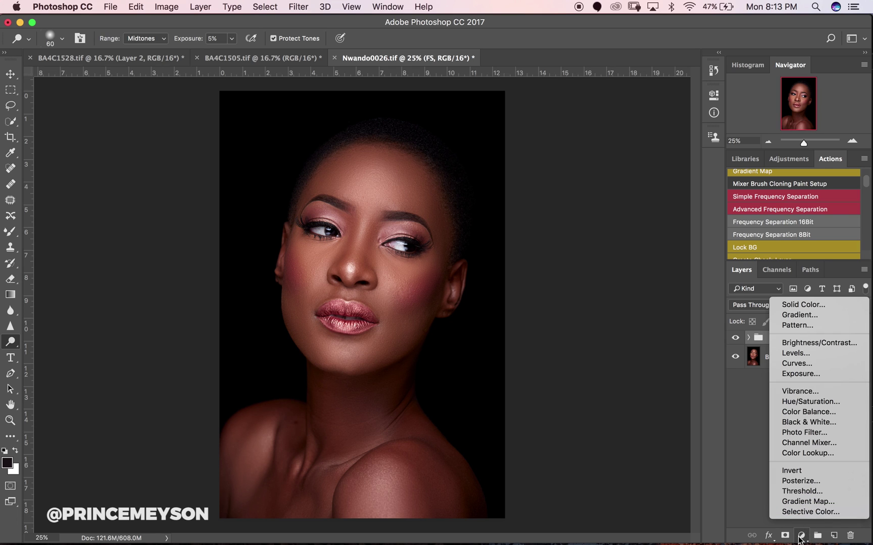
{"action": "left_click", "coordinate": [801, 364]}
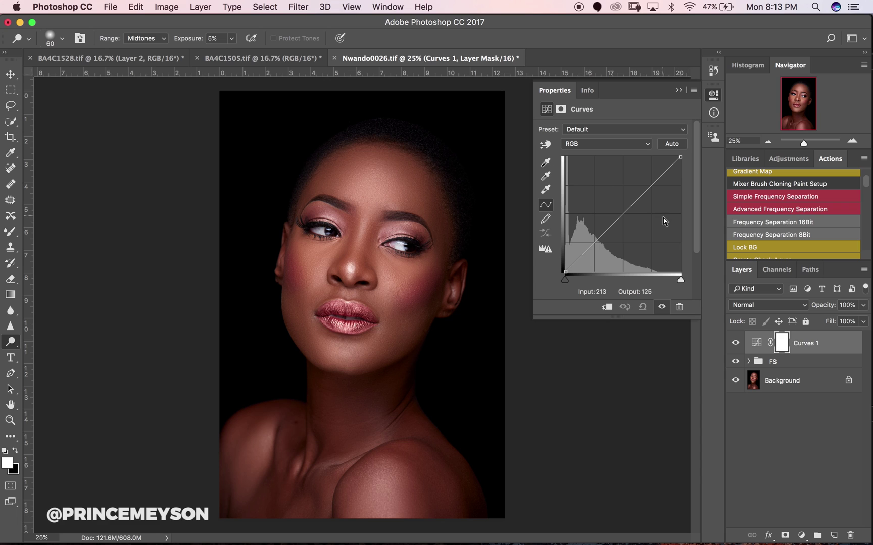
{"action": "left_click", "coordinate": [679, 91]}
{"action": "double_click", "coordinate": [804, 344]}
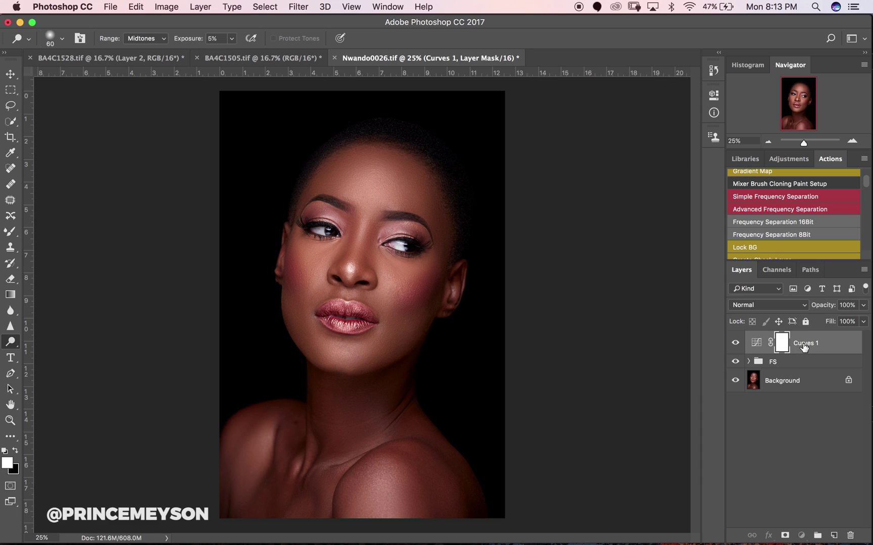
{"action": "type", "text": "Dodge"}
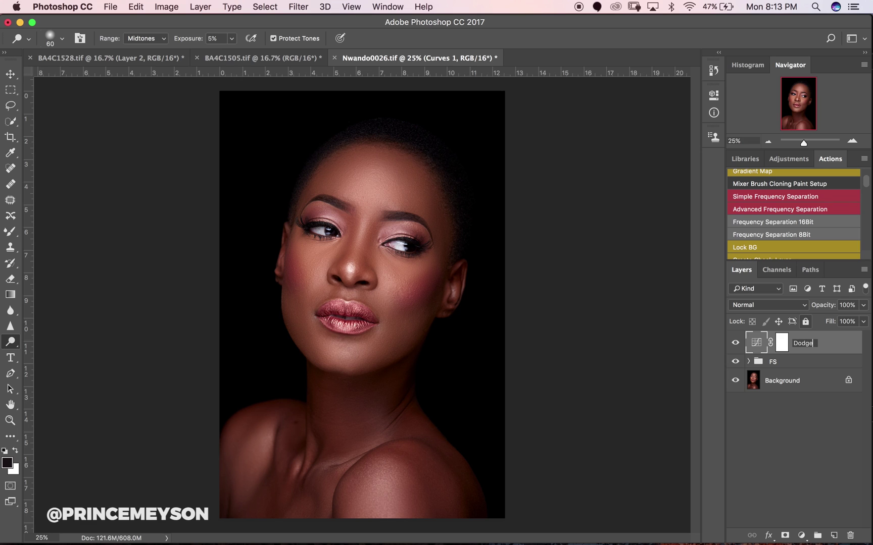
{"action": "key", "text": "Return"}
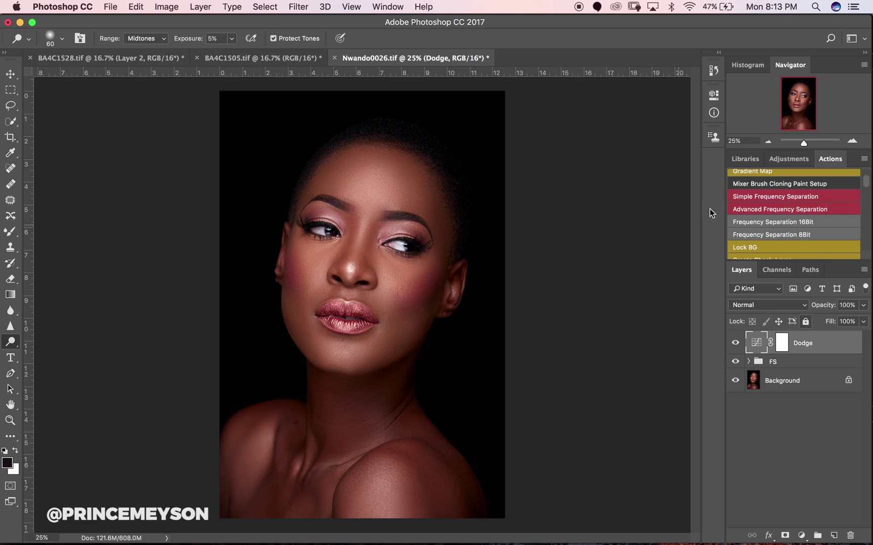
Set the Dodge layer's blend mode to Screen and invert its layer mask to black.
{"action": "left_click", "coordinate": [752, 305]}
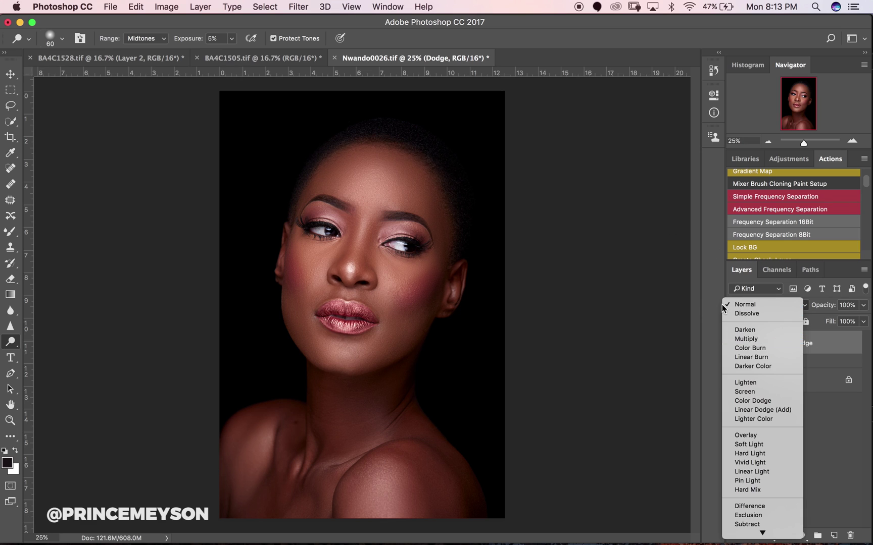
{"action": "left_click", "coordinate": [756, 392]}
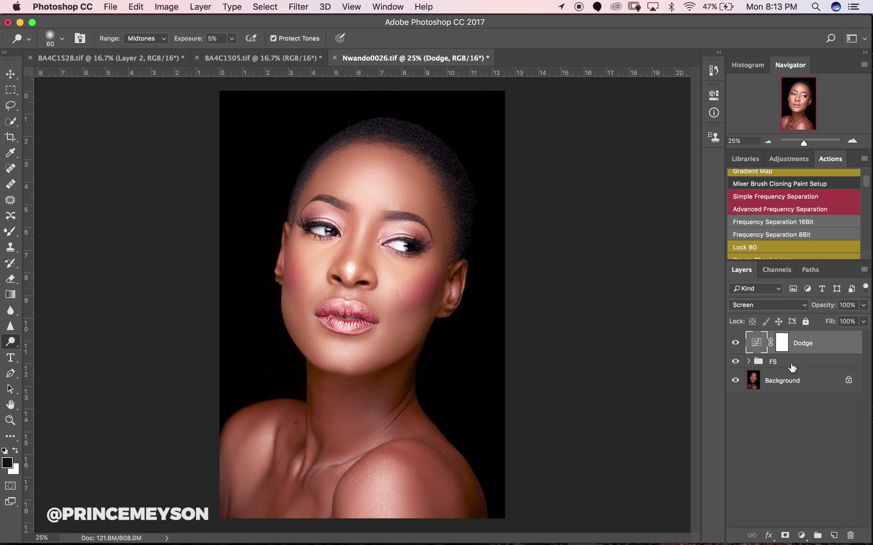
{"action": "left_click", "coordinate": [782, 343]}
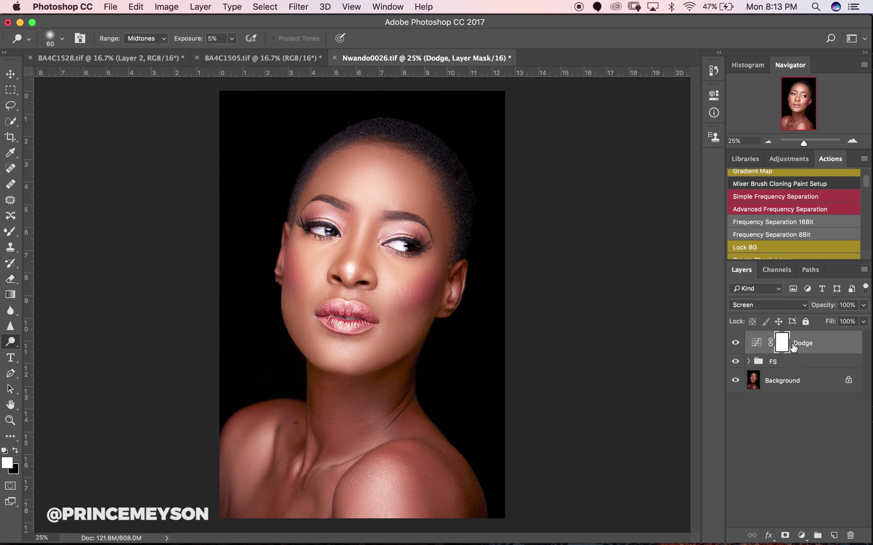
{"action": "left_click", "coordinate": [713, 71]}
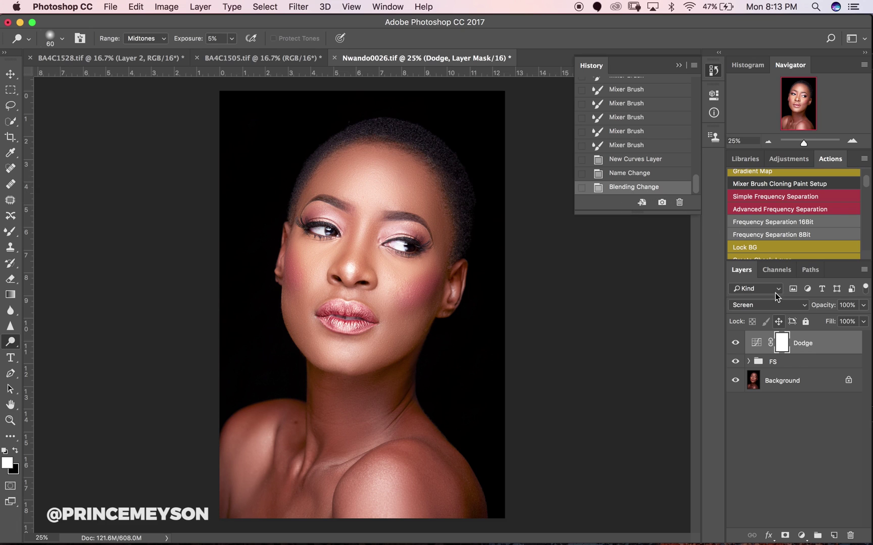
{"action": "left_click", "coordinate": [713, 71]}
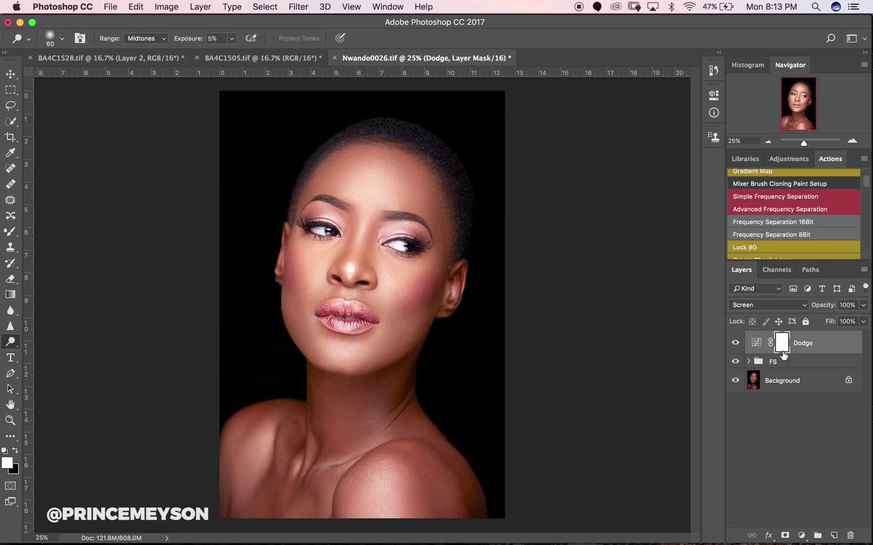
{"action": "key", "text": "super+i"}
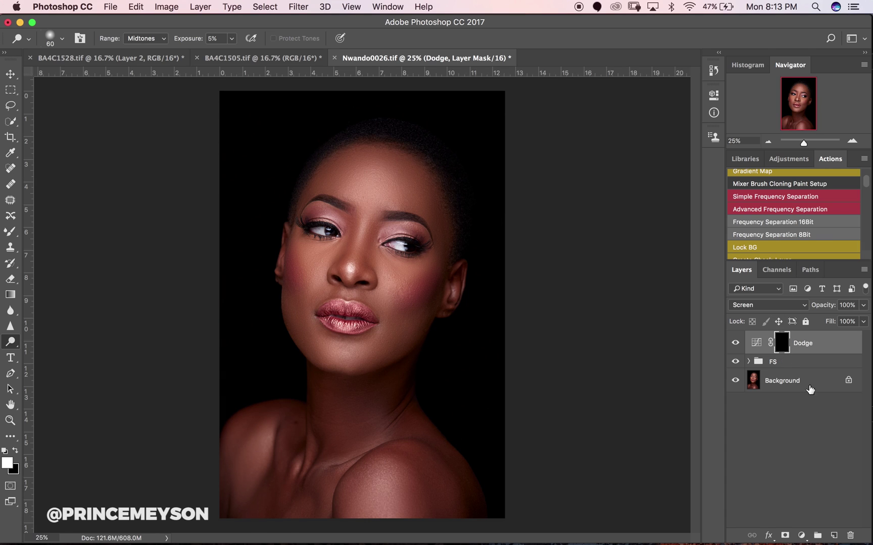
Add a second Curves adjustment layer above the Dodge layer and name it Burn.
{"action": "left_click", "coordinate": [801, 536]}
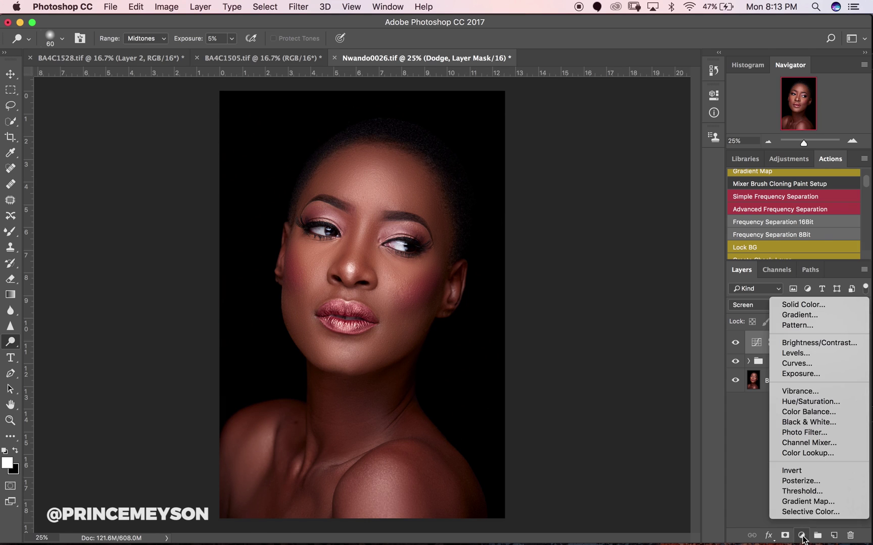
{"action": "left_click", "coordinate": [786, 363]}
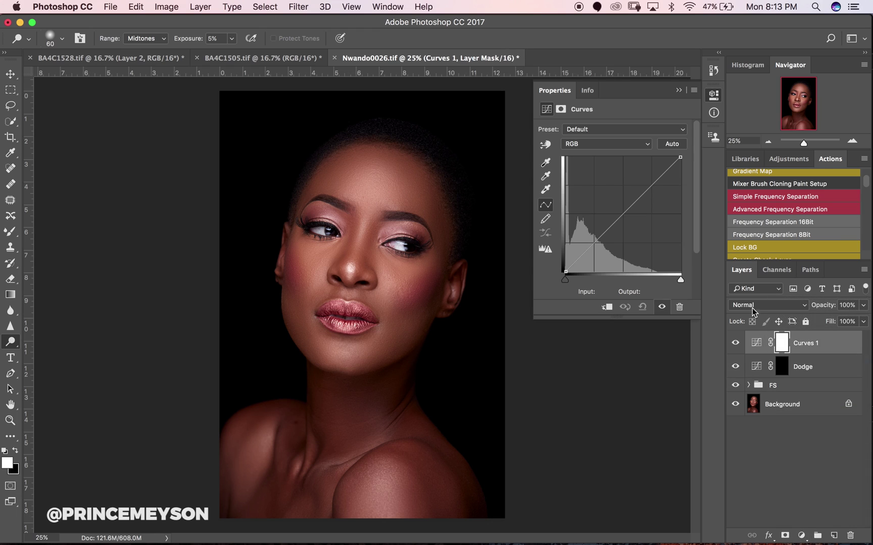
{"action": "double_click", "coordinate": [796, 344]}
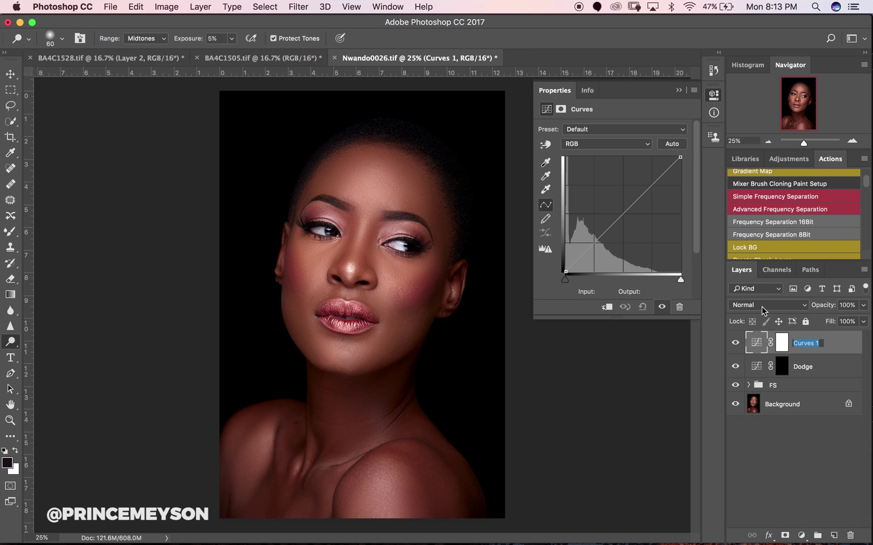
{"action": "type", "text": "Burn"}
{"action": "key", "text": "Return"}
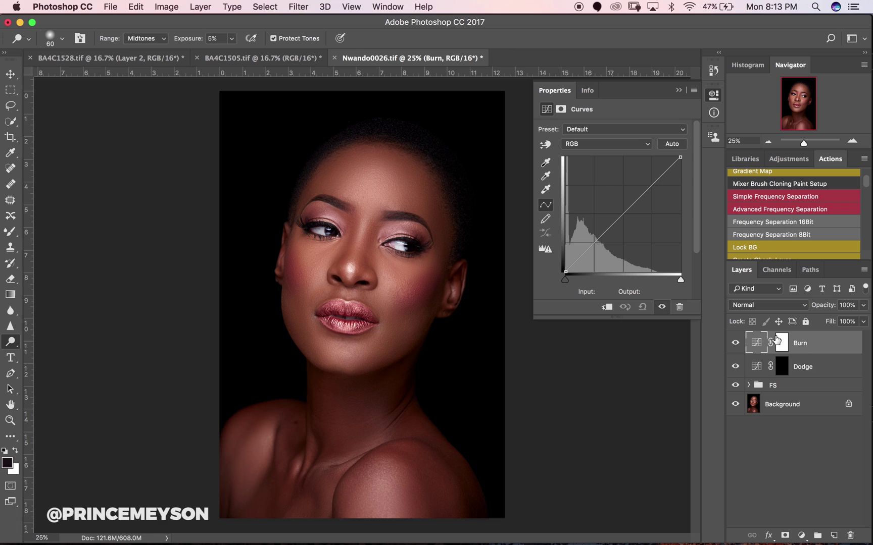
Set the Burn layer's blend mode to Multiply and invert its layer mask to black.
{"action": "left_click", "coordinate": [782, 347]}
{"action": "key", "text": "x"}
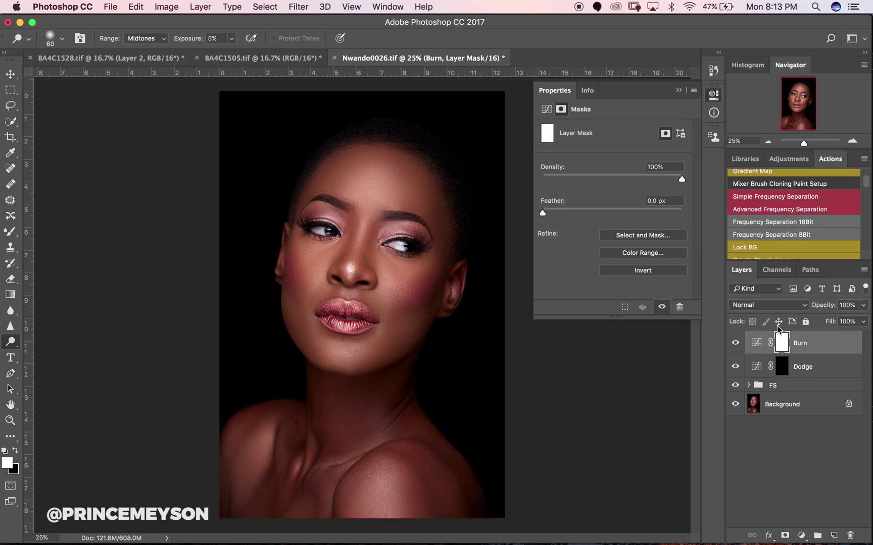
{"action": "left_click", "coordinate": [753, 306]}
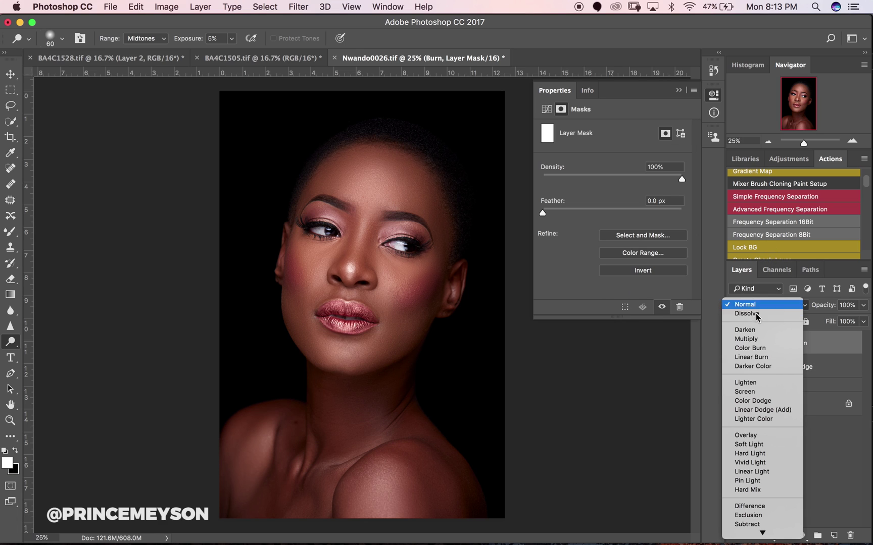
{"action": "left_click", "coordinate": [746, 339]}
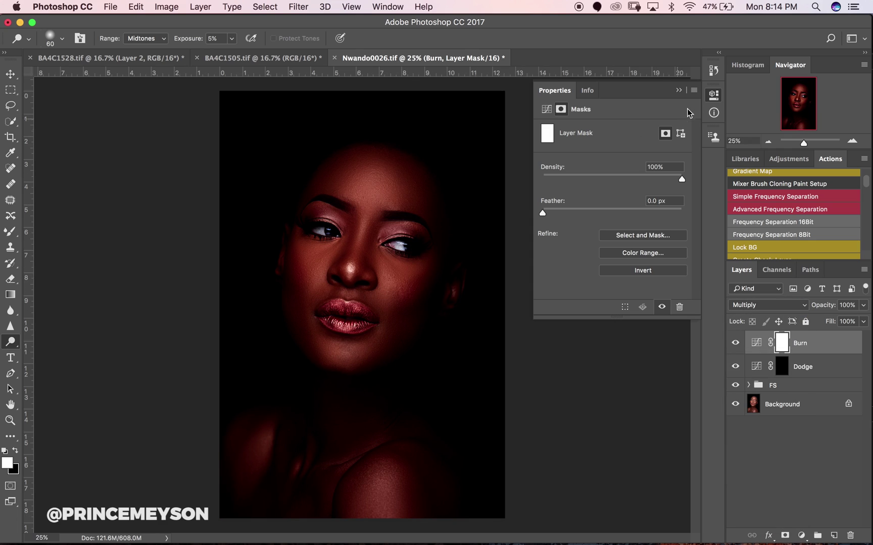
{"action": "left_click", "coordinate": [678, 90]}
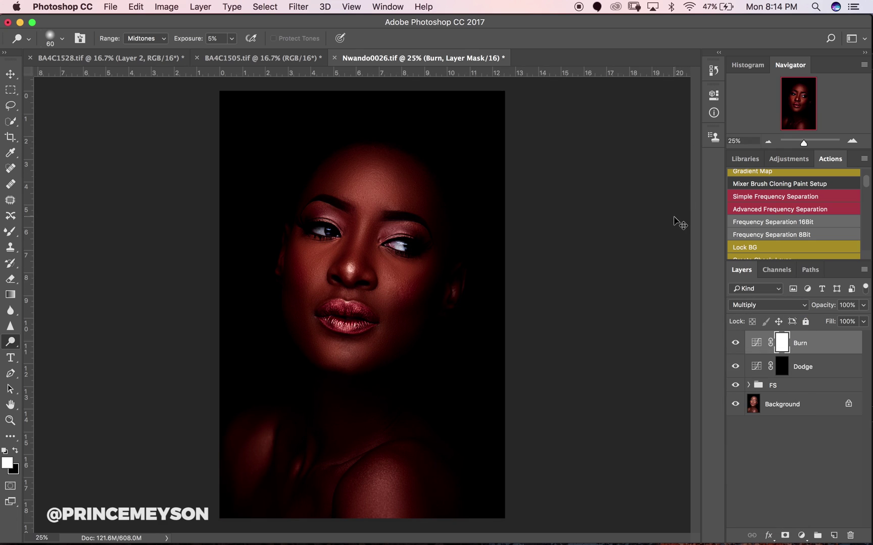
{"action": "key", "text": "super+i"}
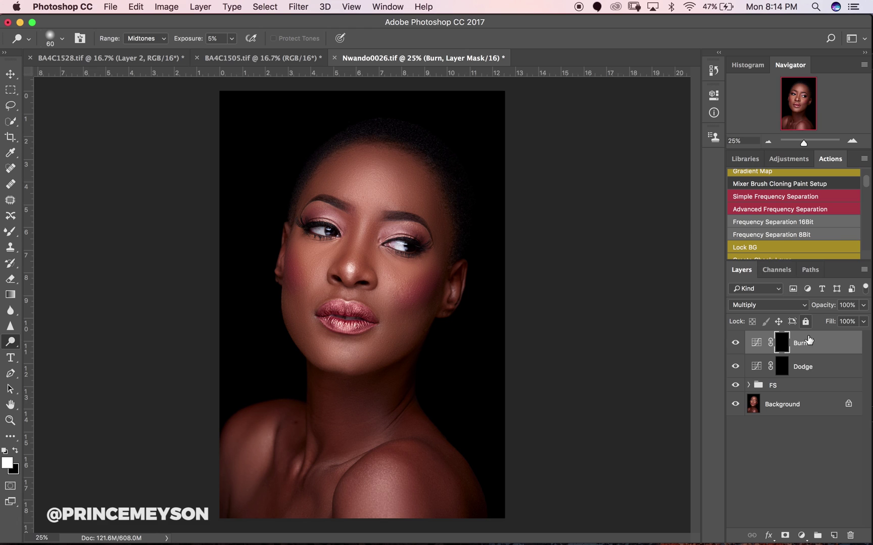
Group the Burn and Dodge layers together and name the group Dodge n Burn.
{"action": "left_click", "coordinate": [836, 377], "text": "shift"}
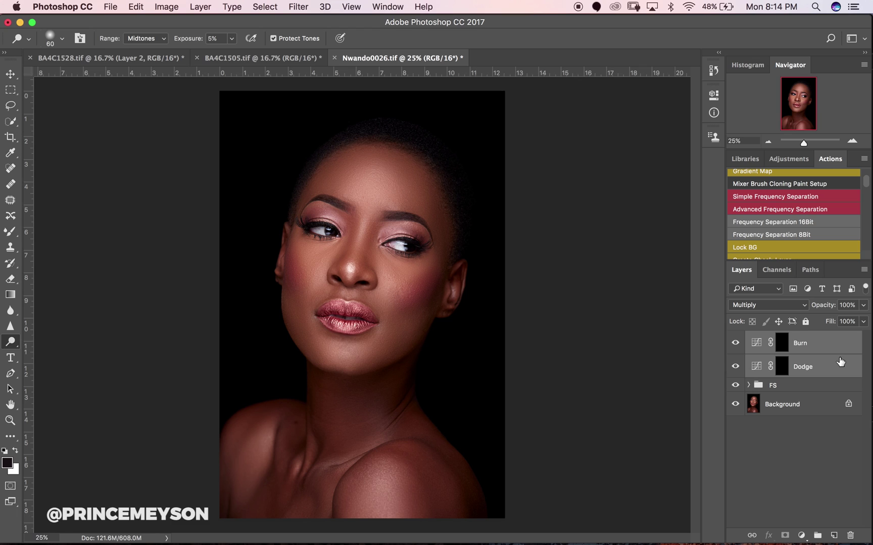
{"action": "key", "text": "super+g"}
{"action": "double_click", "coordinate": [780, 338]}
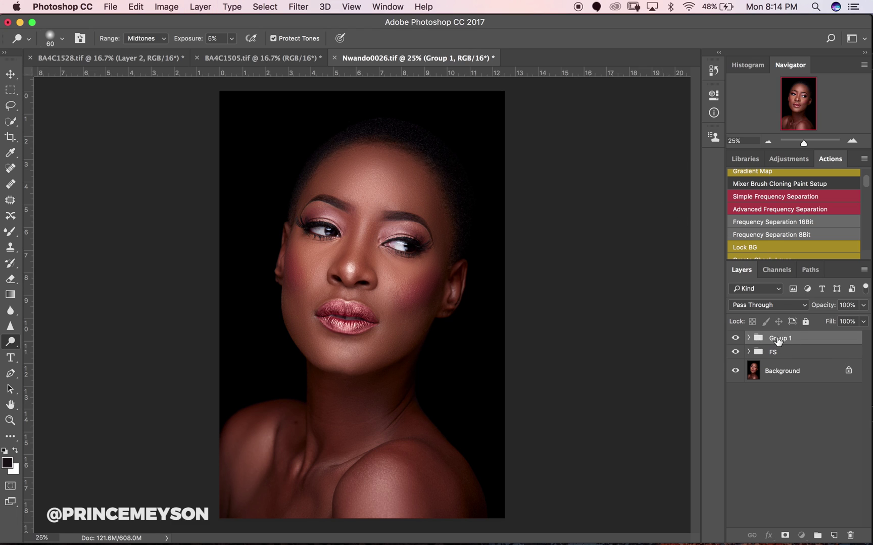
{"action": "type", "text": "D"}
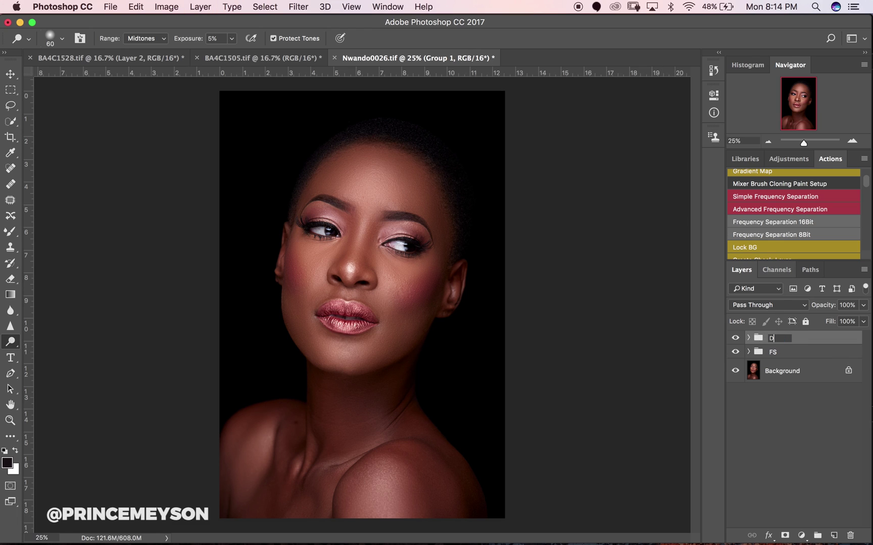
{"action": "type", "text": "odge n Burn"}
{"action": "key", "text": "Return"}
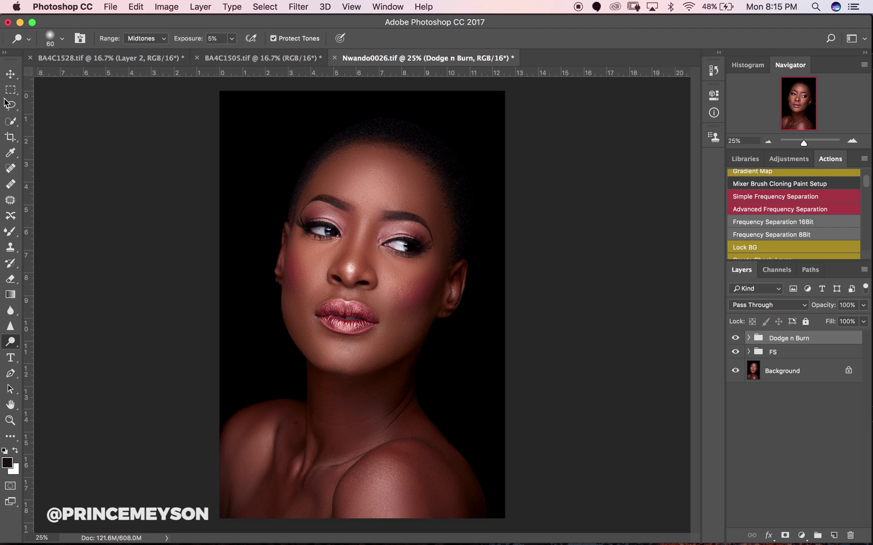
Switch to the Move tool and add a new empty layer above the Dodge n Burn group.
{"action": "left_click", "coordinate": [10, 73]}
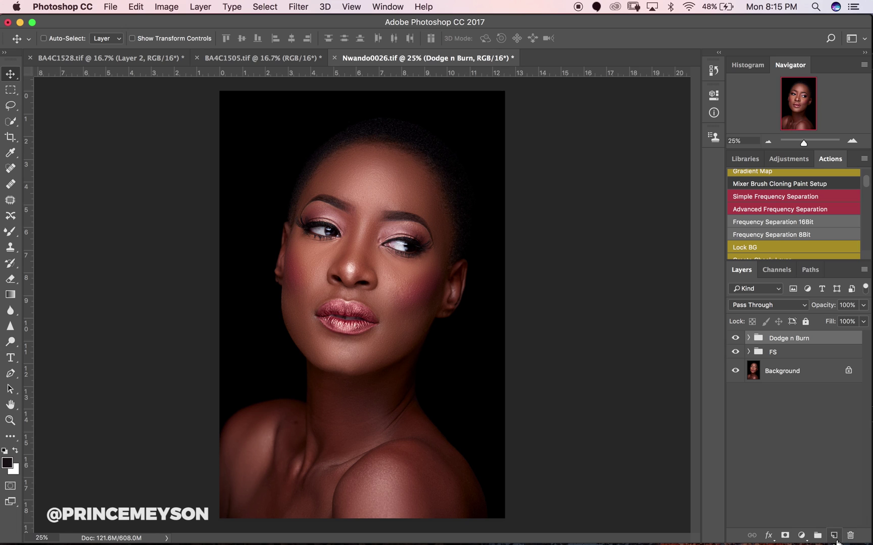
{"action": "left_click", "coordinate": [834, 536]}
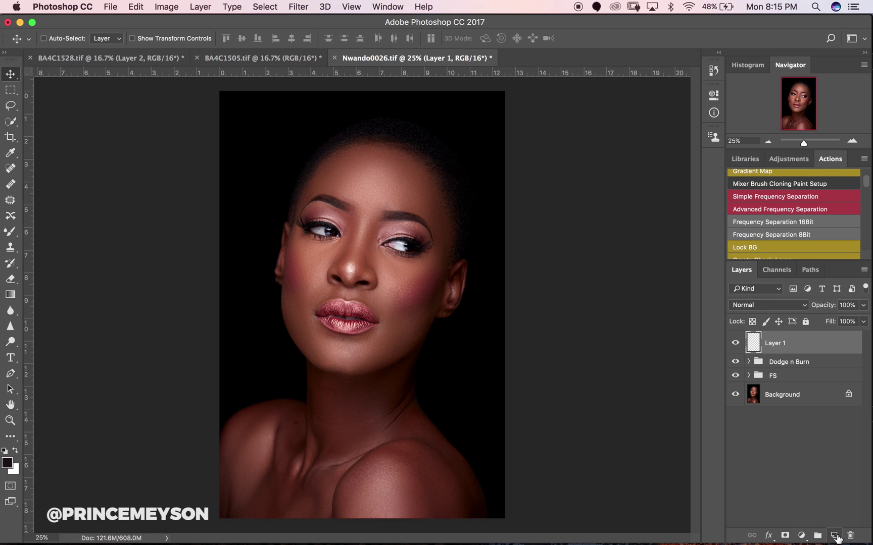
Choose the Brush tool and raise its opacity and flow to 100%.
{"action": "left_click", "coordinate": [19, 233]}
{"action": "left_click", "coordinate": [55, 230]}
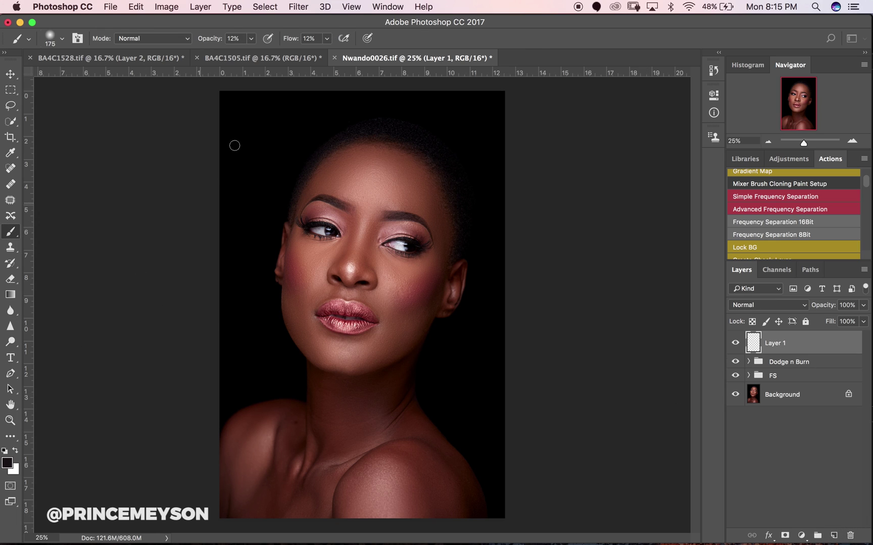
{"action": "left_click", "coordinate": [251, 38]}
{"action": "left_click", "coordinate": [327, 39]}
{"action": "left_click_drag", "start_coordinate": [267, 55], "coordinate": [375, 52]}
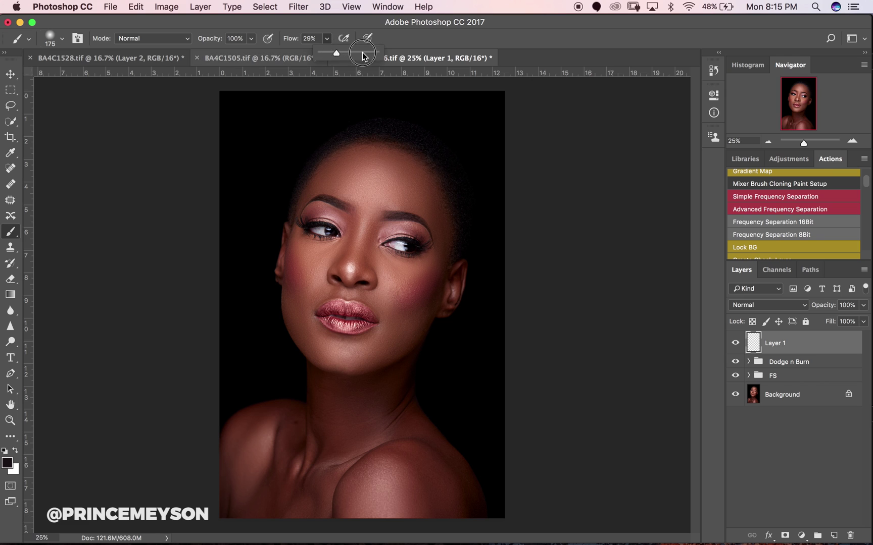
Set the foreground color to pure red, ff0000.
{"action": "left_click", "coordinate": [8, 461]}
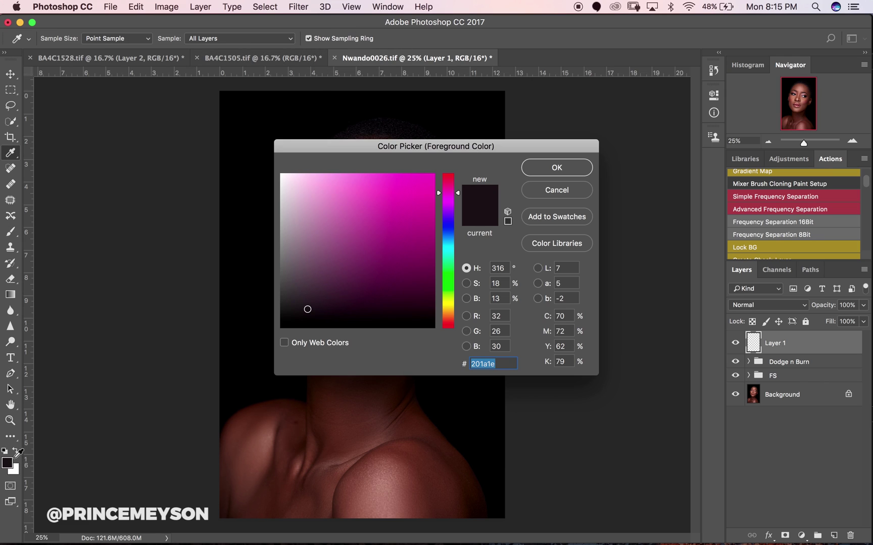
{"action": "left_click_drag", "start_coordinate": [451, 211], "coordinate": [451, 177]}
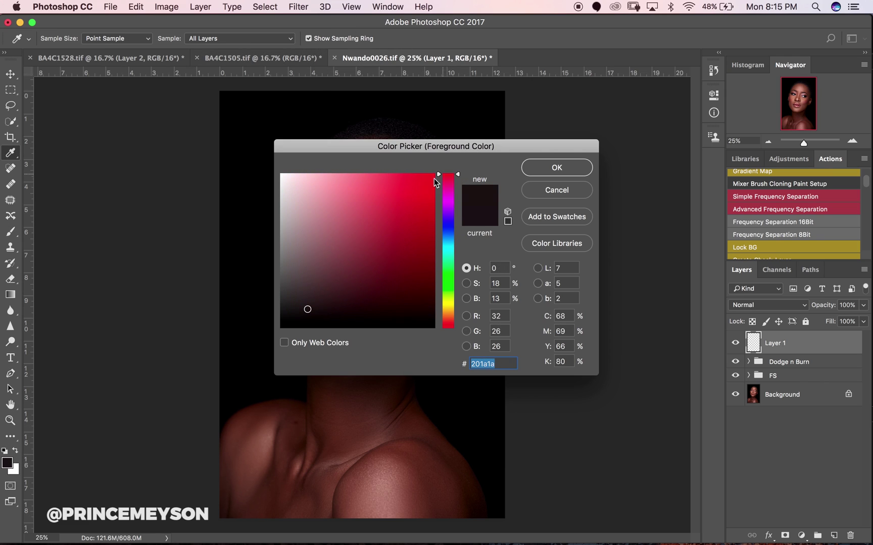
{"action": "type", "text": "ff0000"}
{"action": "left_click", "coordinate": [538, 171]}
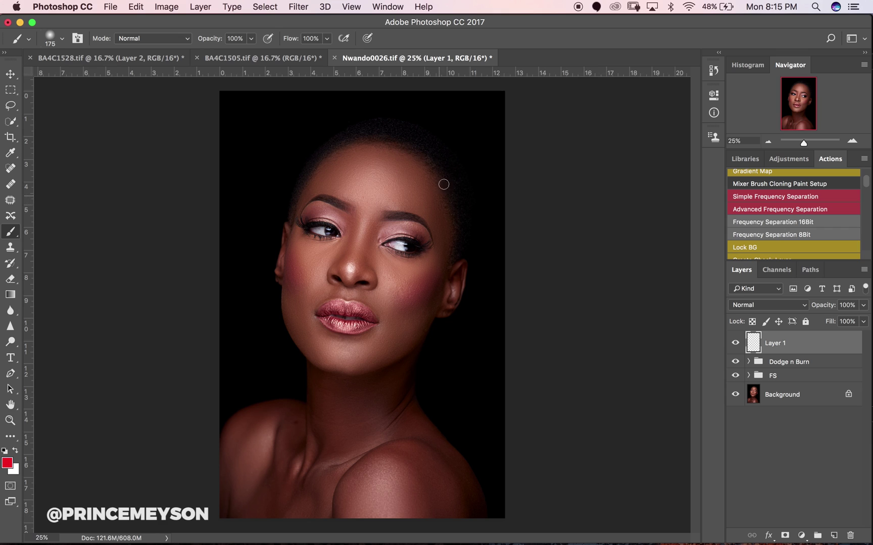
Mark the highlight areas on the forehead, both cheeks, chin and nose in red on the empty layer, and delete that layer.
{"action": "mouse_move", "coordinate": [378, 169]}
{"action": "left_mouse_down"}
{"action": "mouse_move", "coordinate": [370, 214]}
{"action": "mouse_move", "coordinate": [388, 165]}
{"action": "left_mouse_up"}
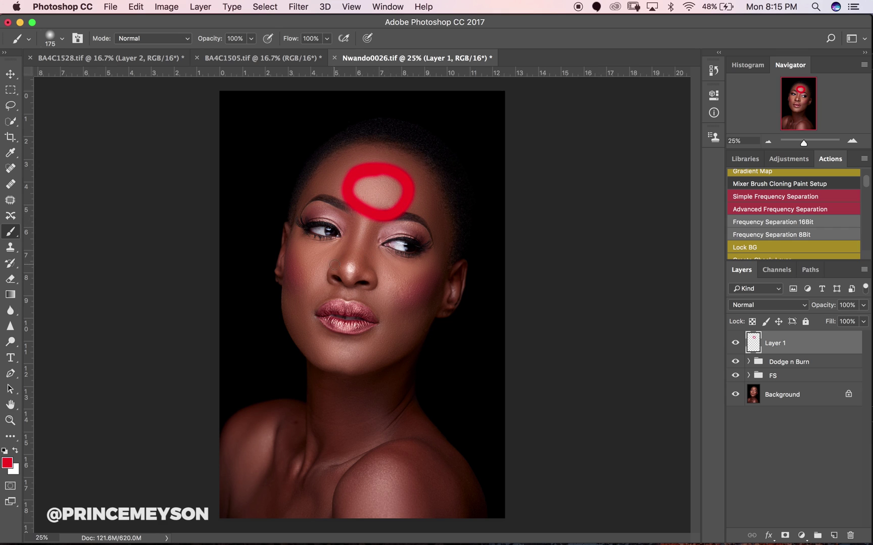
{"action": "left_click", "coordinate": [318, 281]}
{"action": "mouse_move", "coordinate": [318, 281]}
{"action": "left_mouse_down"}
{"action": "mouse_move", "coordinate": [316, 242]}
{"action": "mouse_move", "coordinate": [324, 252]}
{"action": "left_mouse_up"}
{"action": "left_click_drag", "start_coordinate": [391, 274], "coordinate": [396, 297]}
{"action": "mouse_move", "coordinate": [354, 349]}
{"action": "left_mouse_down"}
{"action": "mouse_move", "coordinate": [323, 354]}
{"action": "mouse_move", "coordinate": [352, 356]}
{"action": "left_mouse_up"}
{"action": "mouse_move", "coordinate": [359, 247]}
{"action": "left_mouse_down"}
{"action": "mouse_move", "coordinate": [365, 228]}
{"action": "mouse_move", "coordinate": [349, 286]}
{"action": "left_mouse_up"}
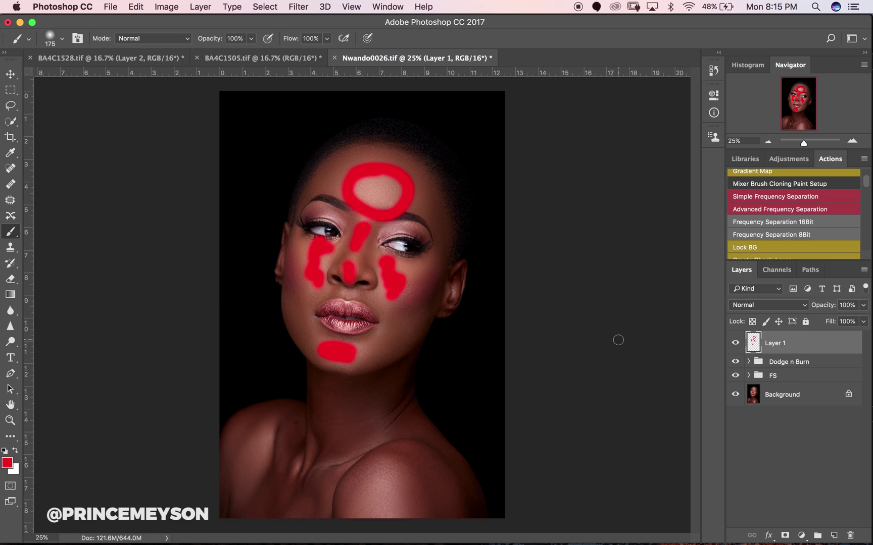
{"action": "key", "text": "BackSpace"}
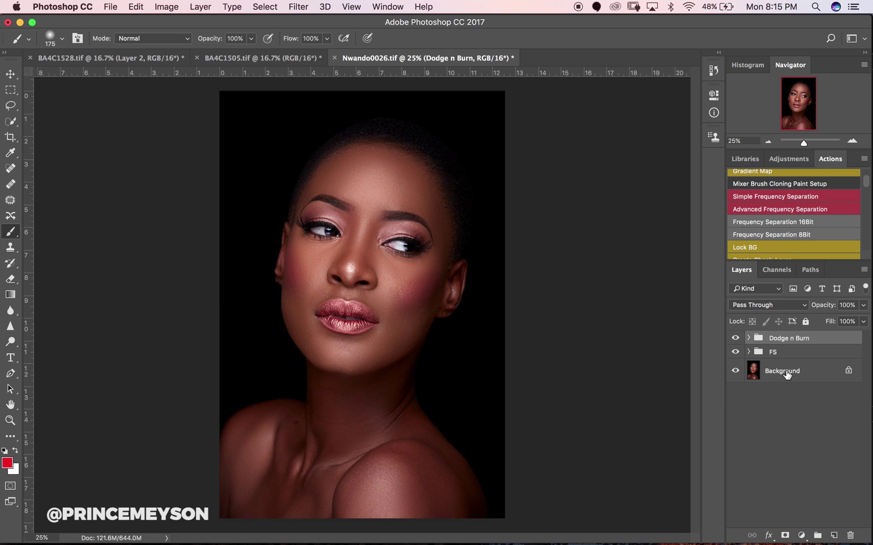
Add a new empty layer above the Dodge n Burn group and set the foreground color to blue for painting.
{"action": "left_click", "coordinate": [834, 535]}
{"action": "left_click", "coordinate": [7, 464]}
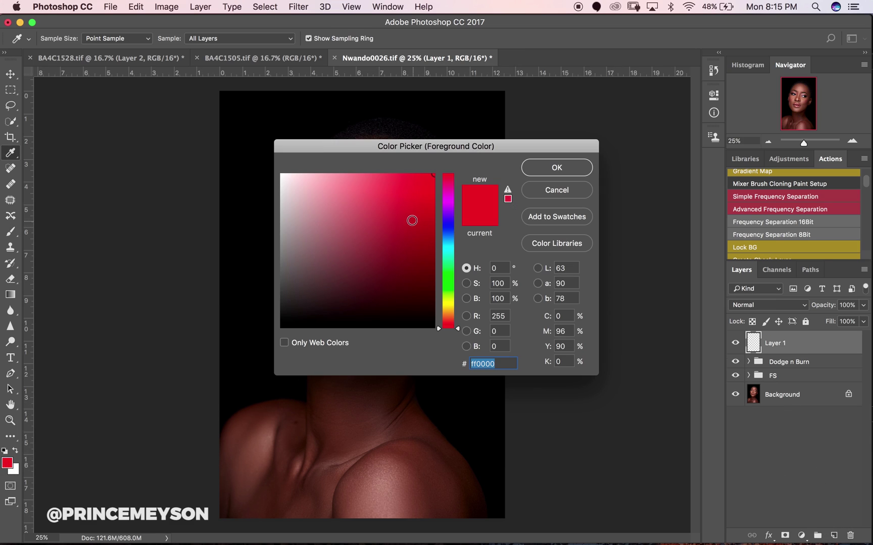
{"action": "left_click", "coordinate": [448, 226]}
{"action": "left_click", "coordinate": [557, 167]}
{"action": "key", "text": "b"}
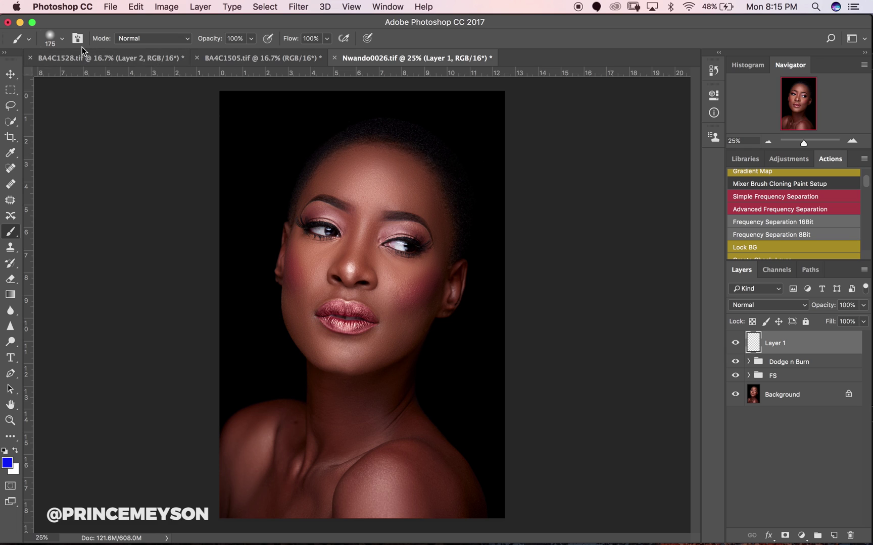
Reduce the brush size to 38 px for drawing thin outlines.
{"action": "left_click", "coordinate": [56, 38]}
{"action": "mouse_move", "coordinate": [68, 103]}
{"action": "left_mouse_down"}
{"action": "mouse_move", "coordinate": [106, 103]}
{"action": "mouse_move", "coordinate": [96, 76]}
{"action": "mouse_move", "coordinate": [81, 77]}
{"action": "left_mouse_up"}
{"action": "key", "text": "Return"}
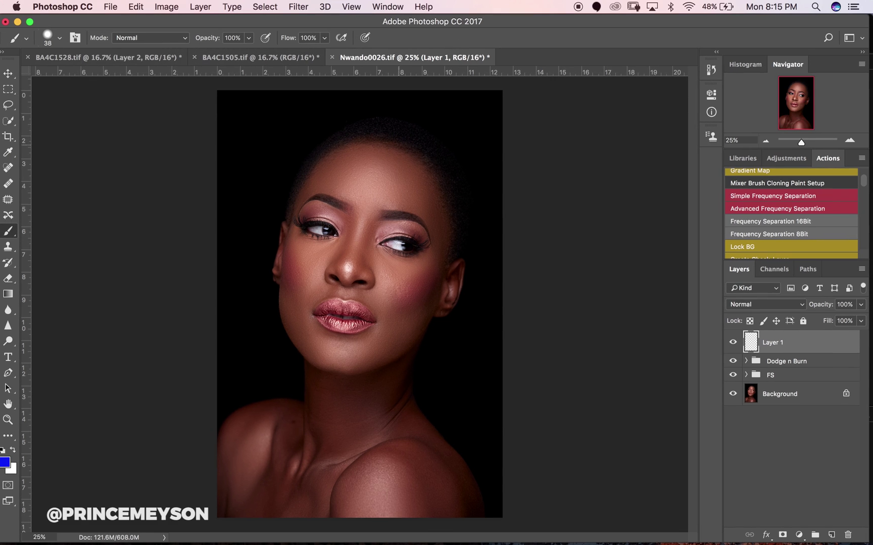
Outline the shadow areas on the forehead, nose sides, cheeks, jaw and shoulder in blue, and delete the marked layer.
{"action": "mouse_move", "coordinate": [311, 178]}
{"action": "left_mouse_down"}
{"action": "mouse_move", "coordinate": [351, 147]}
{"action": "mouse_move", "coordinate": [439, 182]}
{"action": "mouse_move", "coordinate": [411, 216]}
{"action": "mouse_move", "coordinate": [339, 180]}
{"action": "mouse_move", "coordinate": [327, 163]}
{"action": "left_mouse_up"}
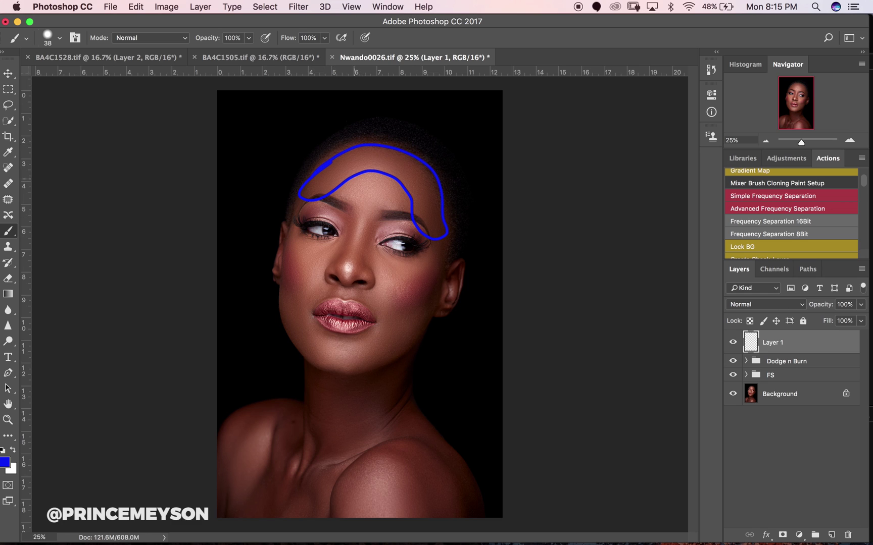
{"action": "left_click_drag", "start_coordinate": [351, 228], "coordinate": [349, 278]}
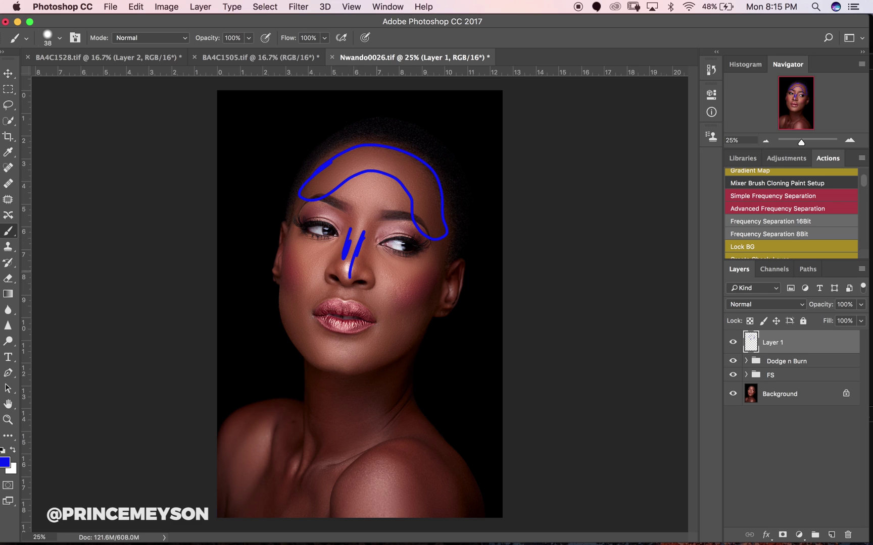
{"action": "mouse_move", "coordinate": [424, 269]}
{"action": "left_mouse_down"}
{"action": "mouse_move", "coordinate": [382, 317]}
{"action": "mouse_move", "coordinate": [422, 285]}
{"action": "left_mouse_up"}
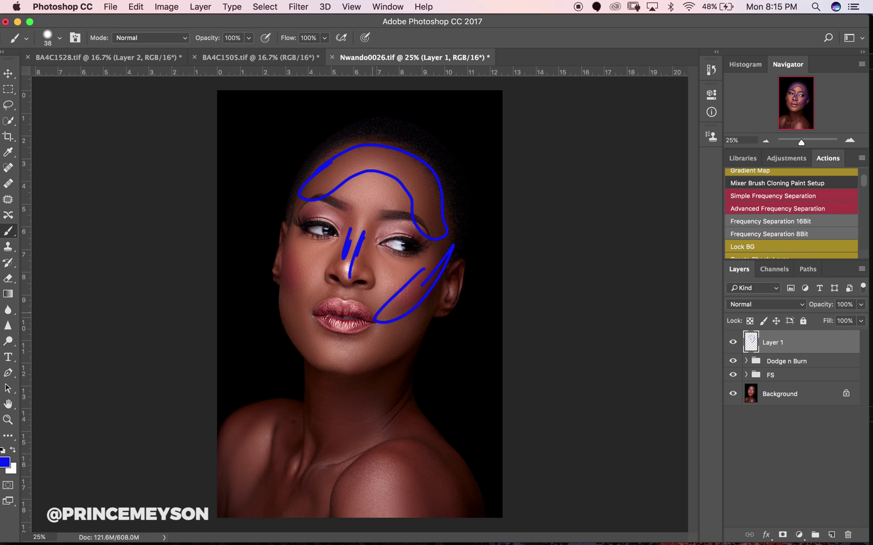
{"action": "mouse_move", "coordinate": [286, 253]}
{"action": "left_mouse_down"}
{"action": "mouse_move", "coordinate": [291, 235]}
{"action": "mouse_move", "coordinate": [296, 249]}
{"action": "left_mouse_up"}
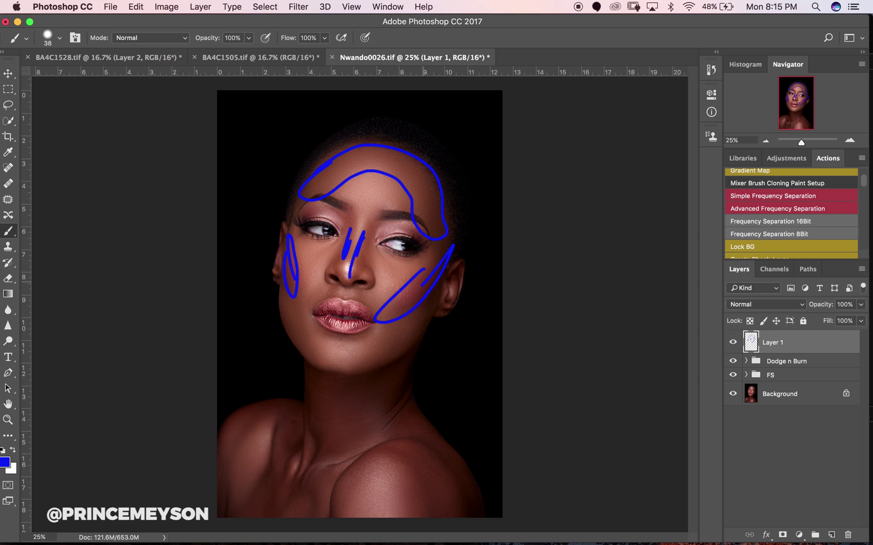
{"action": "mouse_move", "coordinate": [395, 347]}
{"action": "left_mouse_down"}
{"action": "mouse_move", "coordinate": [319, 363]}
{"action": "mouse_move", "coordinate": [313, 374]}
{"action": "left_mouse_up"}
{"action": "mouse_move", "coordinate": [349, 473]}
{"action": "left_mouse_down"}
{"action": "mouse_move", "coordinate": [389, 452]}
{"action": "mouse_move", "coordinate": [432, 520]}
{"action": "mouse_move", "coordinate": [394, 438]}
{"action": "mouse_move", "coordinate": [332, 517]}
{"action": "left_mouse_up"}
{"action": "key", "text": "BackSpace"}
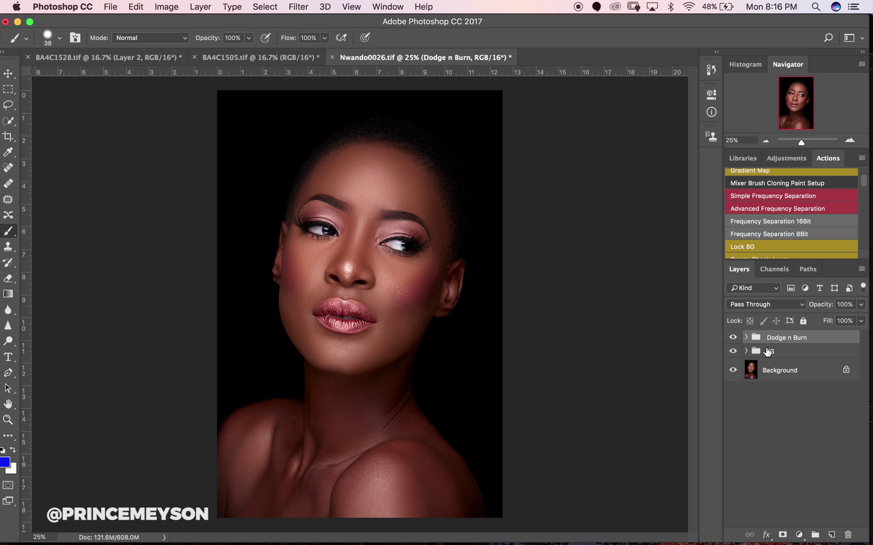
Expand the Dodge n Burn group and select the Burn layer's mask.
{"action": "left_click", "coordinate": [746, 337]}
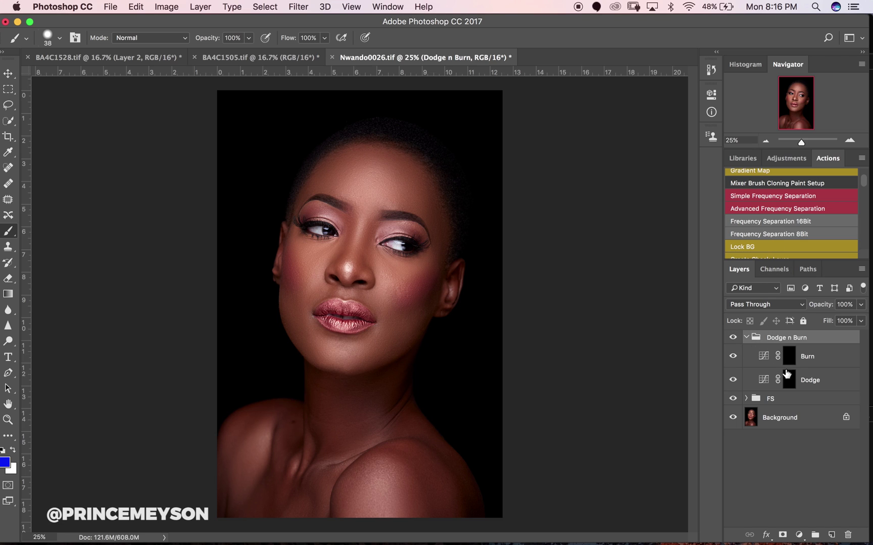
{"action": "left_click", "coordinate": [810, 382]}
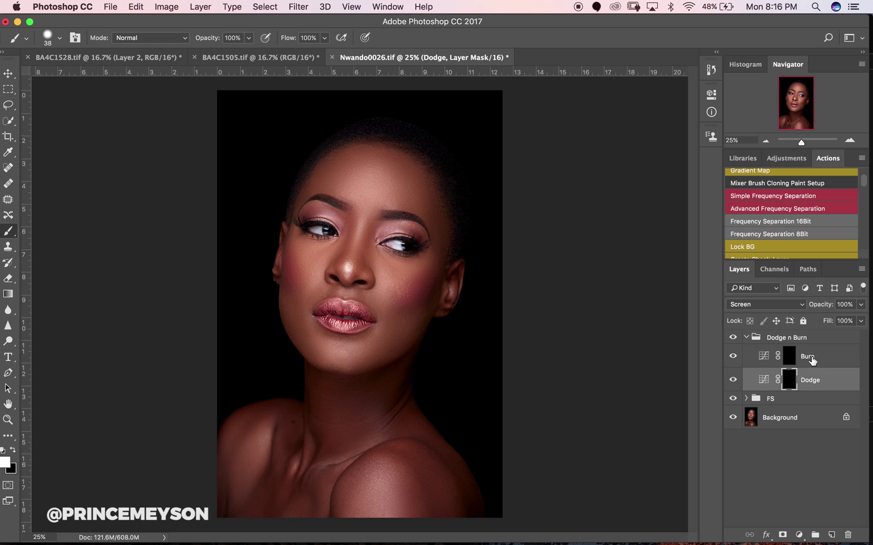
{"action": "left_click", "coordinate": [791, 357]}
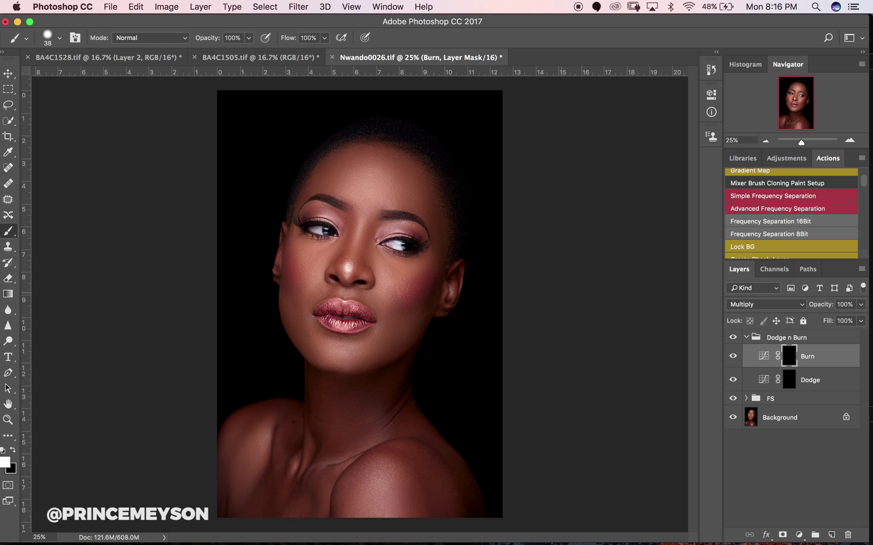
Set the Brush tool to 0% hardness and a size of 70 px.
{"action": "left_click_drag", "start_coordinate": [8, 231], "coordinate": [50, 229]}
{"action": "left_click", "coordinate": [50, 38]}
{"action": "left_click", "coordinate": [107, 90]}
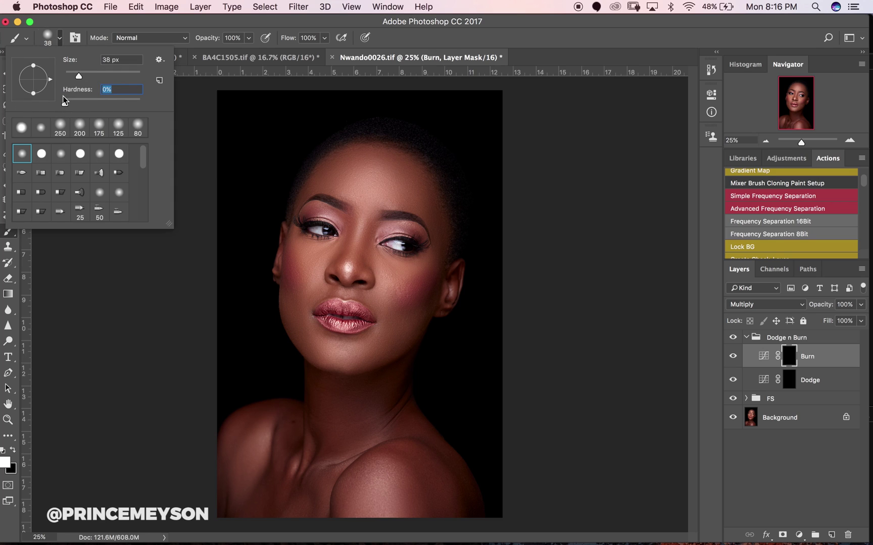
{"action": "left_click_drag", "start_coordinate": [86, 78], "coordinate": [92, 74]}
{"action": "key", "text": "Return"}
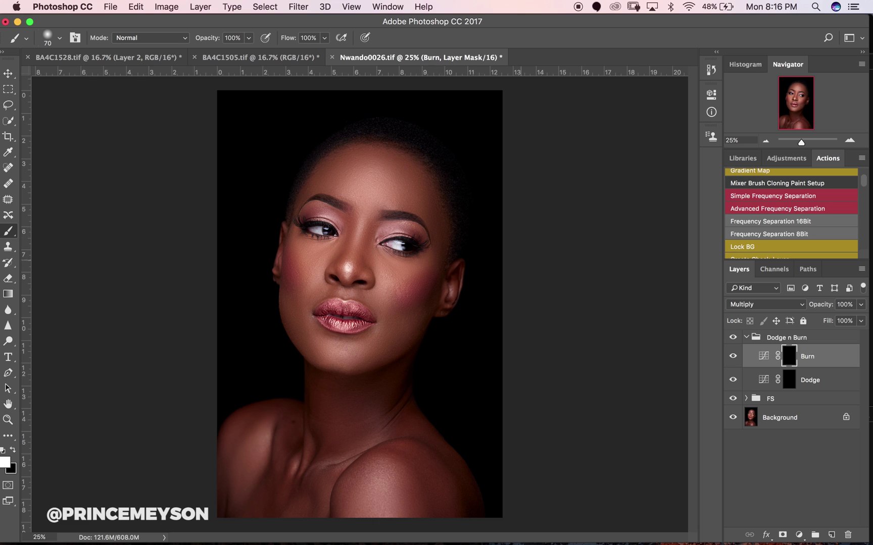
Add a Black & White adjustment layer above the Burn layer and set its Reds to -30.
{"action": "left_click", "coordinate": [784, 382]}
{"action": "left_click", "coordinate": [770, 338]}
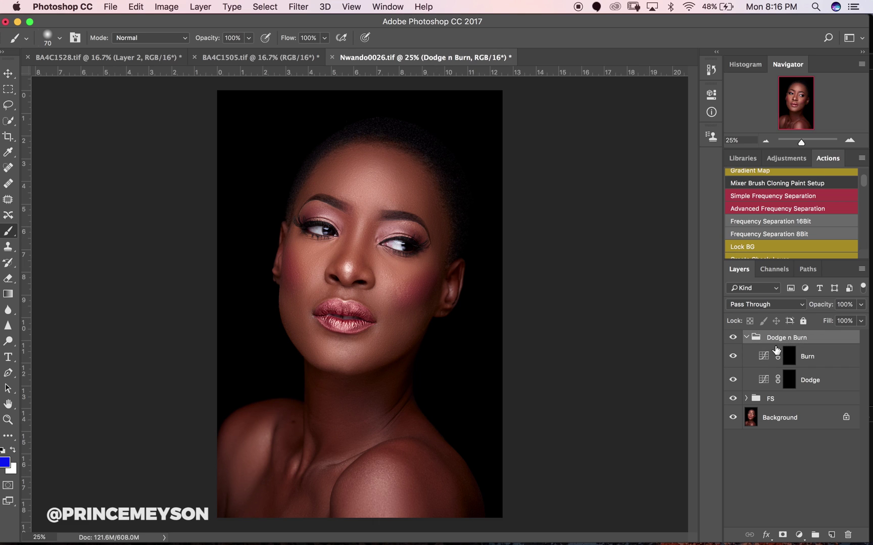
{"action": "left_click", "coordinate": [803, 364]}
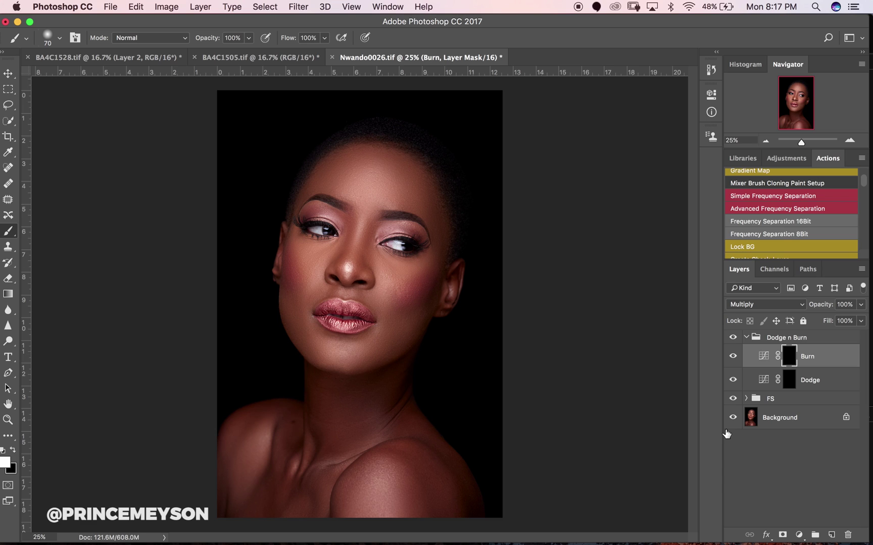
{"action": "left_click", "coordinate": [799, 534]}
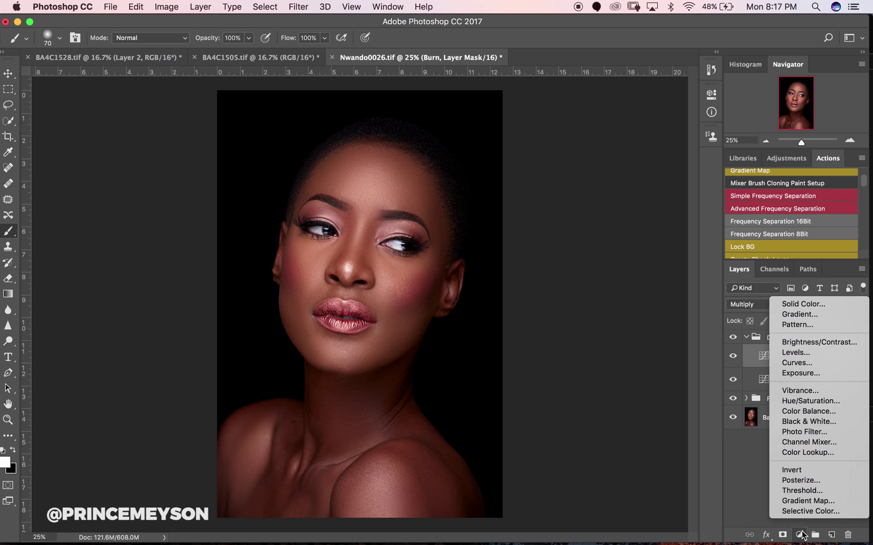
{"action": "left_click", "coordinate": [806, 422]}
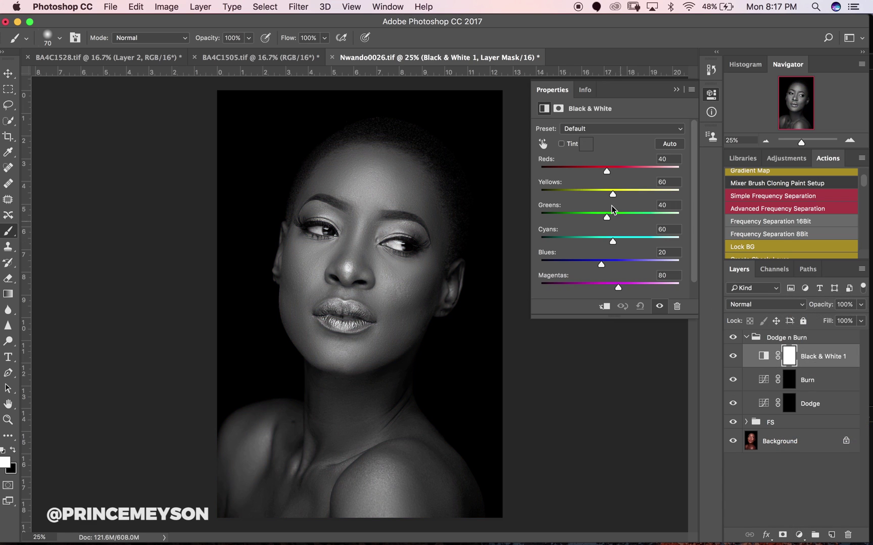
{"action": "left_click_drag", "start_coordinate": [607, 172], "coordinate": [588, 172]}
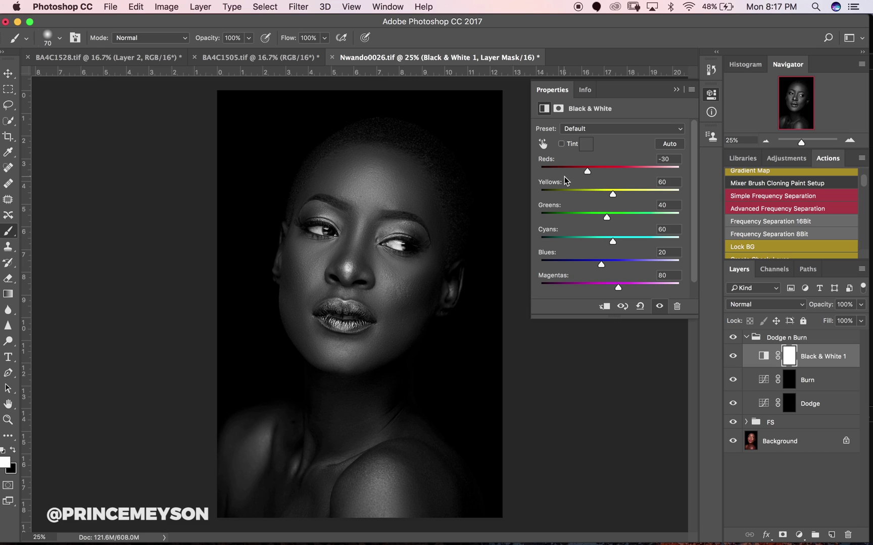
{"action": "left_click", "coordinate": [676, 89]}
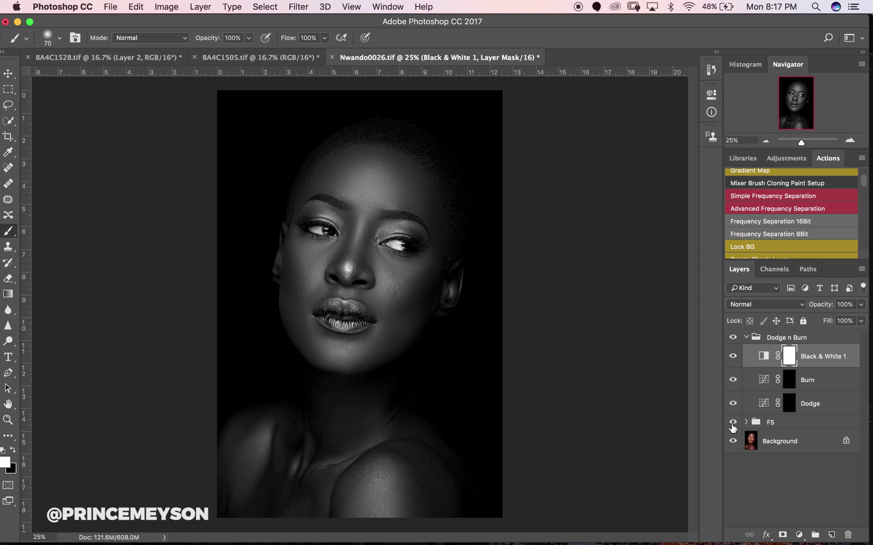
Toggle the FS group's visibility repeatedly to compare the skin tones with and without it.
{"action": "left_click", "coordinate": [733, 423]}
{"action": "left_click", "coordinate": [732, 423]}
{"action": "left_click", "coordinate": [733, 422]}
{"action": "left_click", "coordinate": [732, 423]}
{"action": "left_click", "coordinate": [733, 423]}
{"action": "left_click", "coordinate": [733, 423]}
Reopen the Black & White adjustment's settings and lower the Reds to -43.
{"action": "double_click", "coordinate": [772, 357]}
{"action": "left_click_drag", "start_coordinate": [592, 169], "coordinate": [584, 171]}
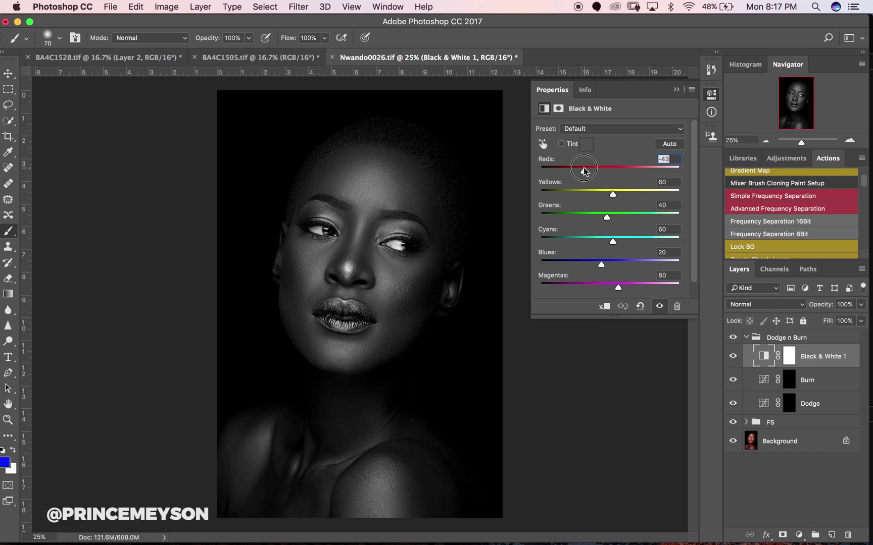
{"action": "left_click", "coordinate": [676, 89]}
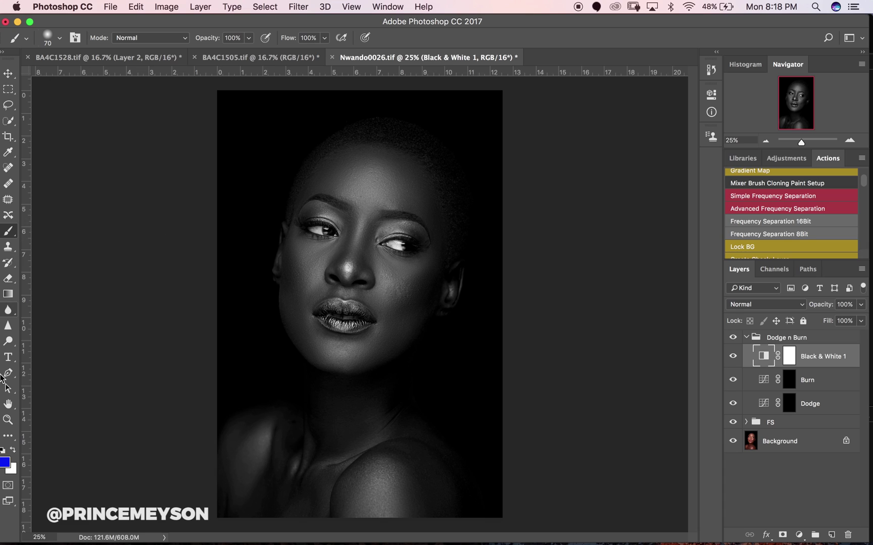
Make white the foreground color and set the brush to 12% opacity and 12% flow.
{"action": "left_click", "coordinate": [4, 446]}
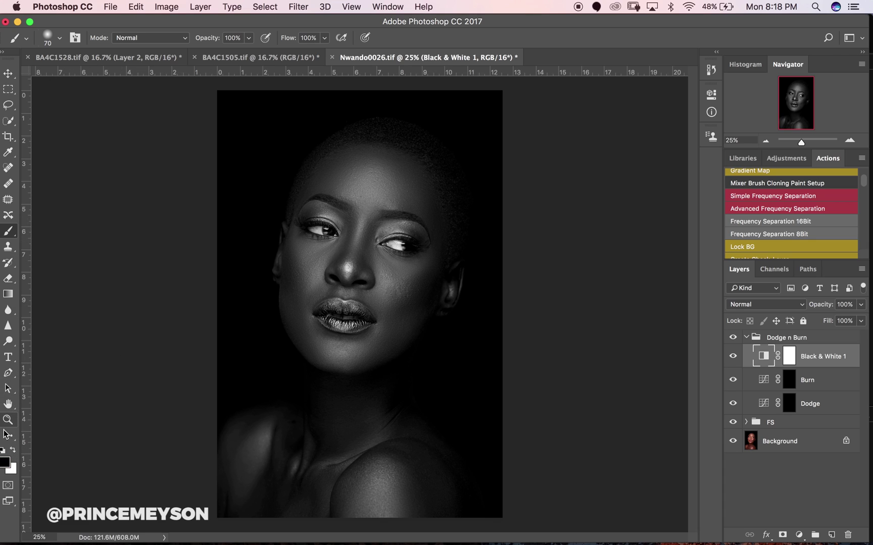
{"action": "left_click", "coordinate": [14, 450]}
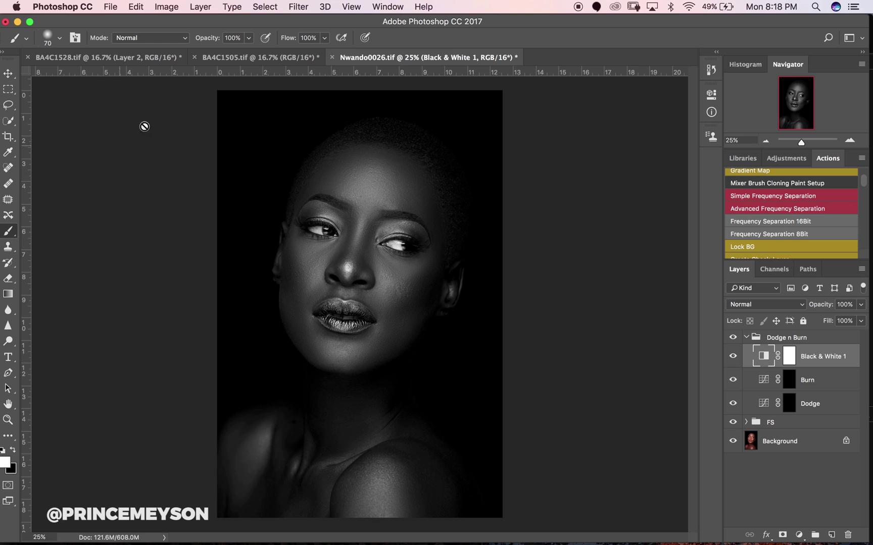
{"action": "left_click", "coordinate": [248, 39]}
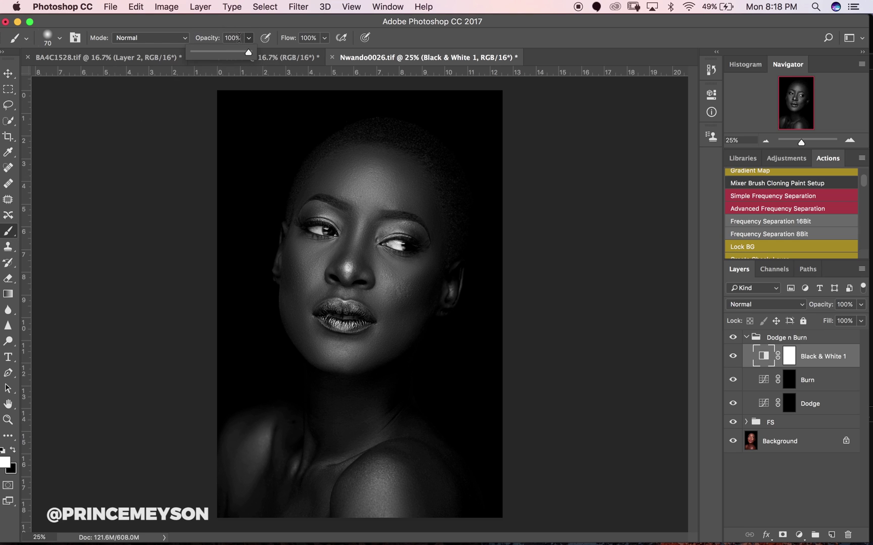
{"action": "left_click", "coordinate": [204, 50]}
{"action": "type", "text": "12"}
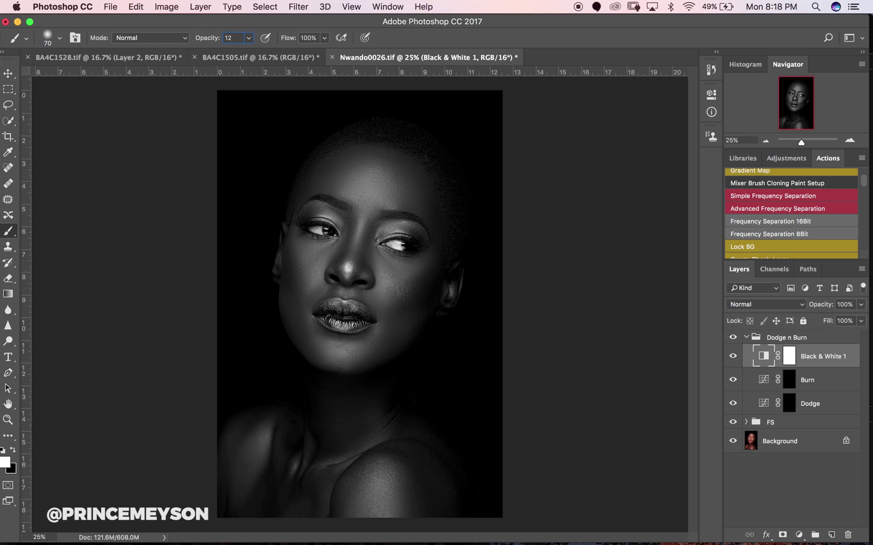
{"action": "key", "text": "Tab"}
{"action": "type", "text": "12"}
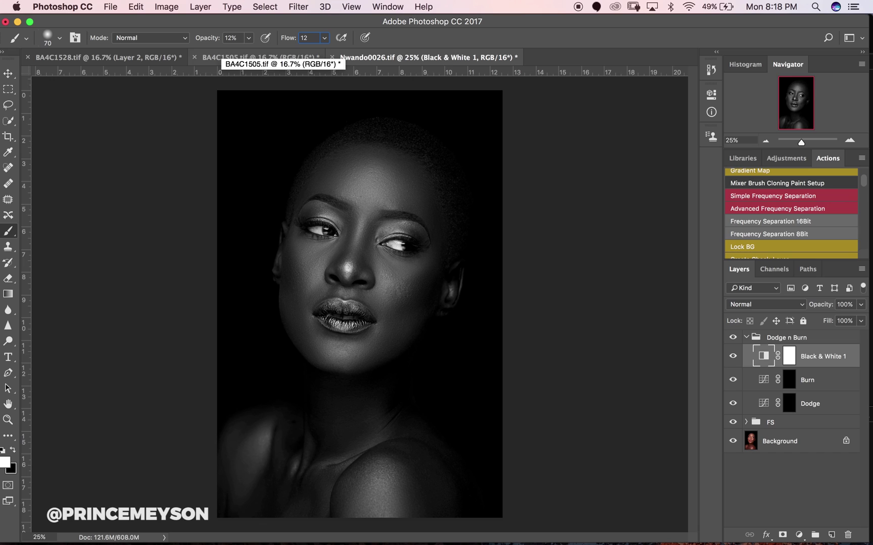
{"action": "key", "text": "Return"}
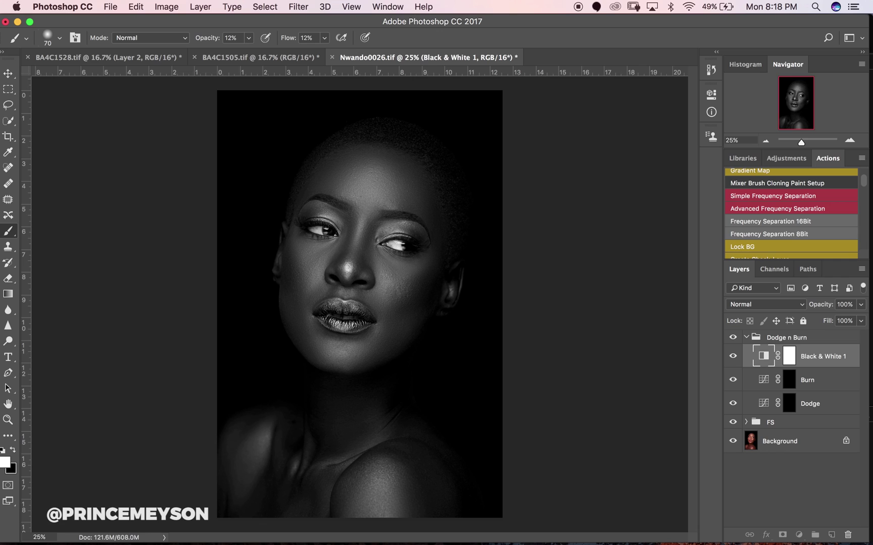
Target the Dodge layer's mask and enlarge the soft brush to 600 px for working on the face.
{"action": "left_click", "coordinate": [789, 403]}
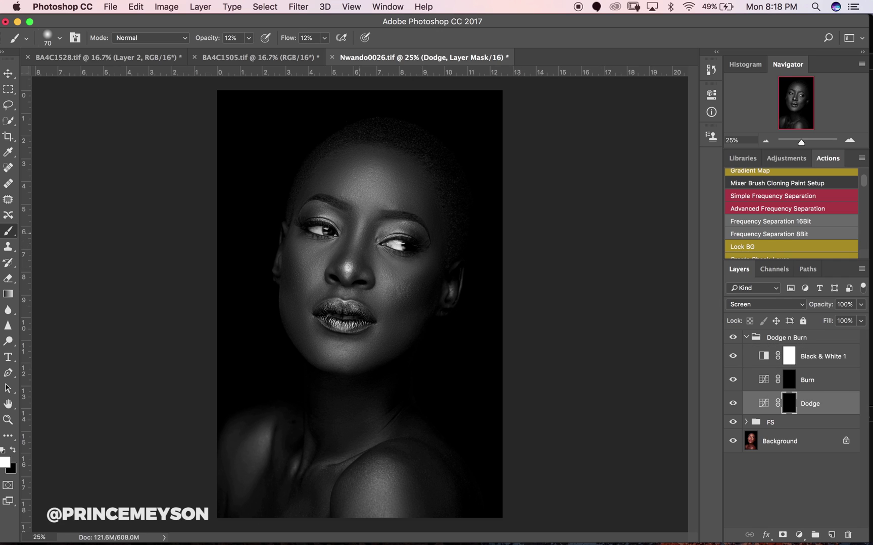
{"action": "key", "text": "bracketright"}
{"action": "key", "text": "bracketright"}
{"action": "key", "text": "bracketright"}
{"action": "key", "text": "bracketright"}
{"action": "key", "text": "bracketright"}
{"action": "key", "text": "bracketright"}
{"action": "key", "text": "bracketright"}
{"action": "key", "text": "bracketright"}
{"action": "key", "text": "bracketright"}
{"action": "key", "text": "bracketright"}
{"action": "key", "text": "bracketright"}
{"action": "key", "text": "bracketright"}
{"action": "key", "text": "z"}
{"action": "left_click", "coordinate": [343, 239]}
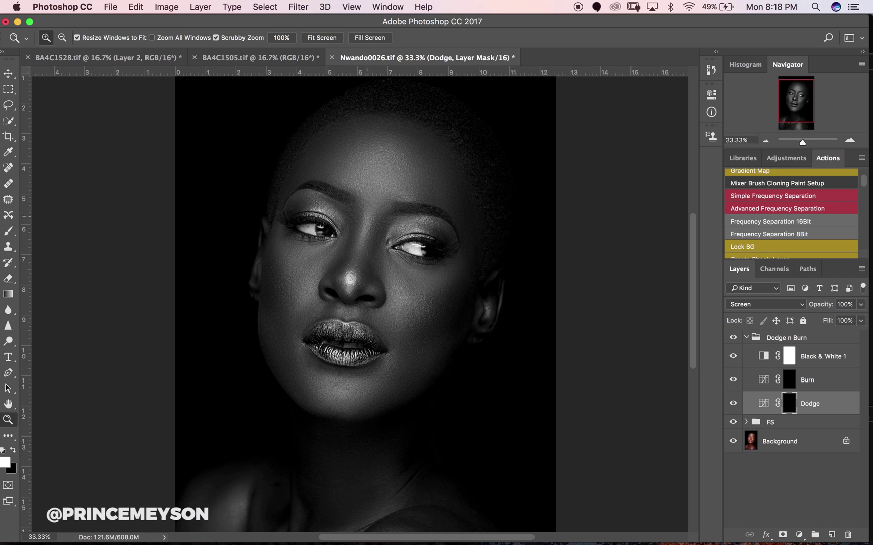
{"action": "left_click", "coordinate": [411, 233]}
{"action": "key", "text": "b"}
{"action": "scroll", "coordinate": [361, 175], "scroll_direction": "up", "scroll_amount": 5}
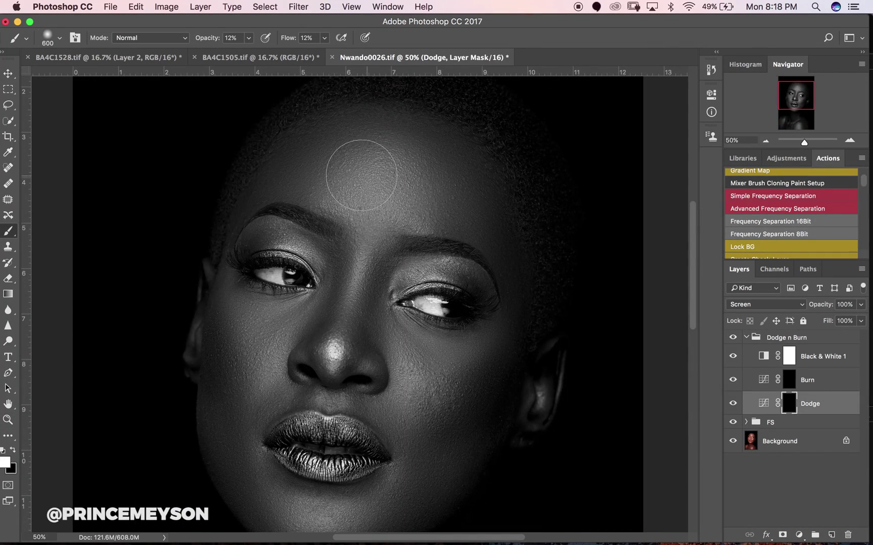
Paint highlights on the Dodge mask across the center of the forehead and down the nose bridge with a 500–600 px brush.
{"action": "key", "text": "z"}
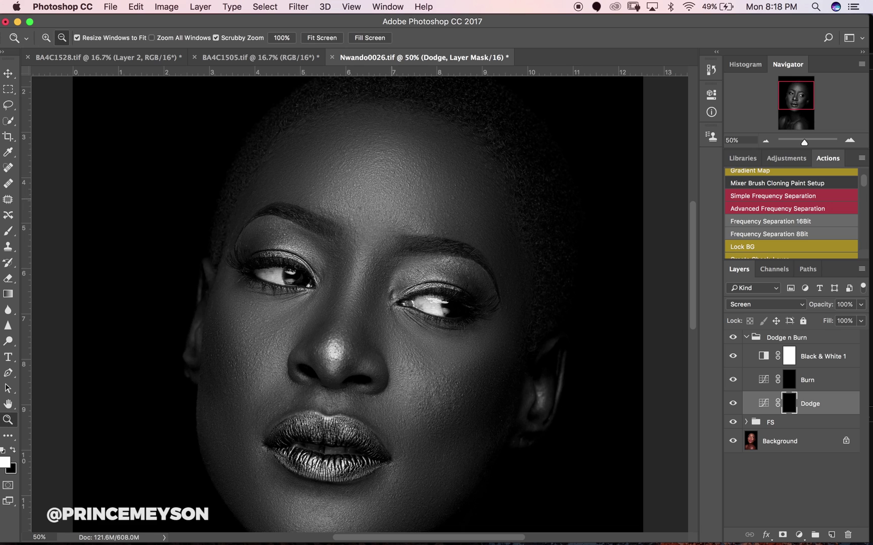
{"action": "left_click", "coordinate": [400, 201], "text": "alt"}
{"action": "key", "text": "b"}
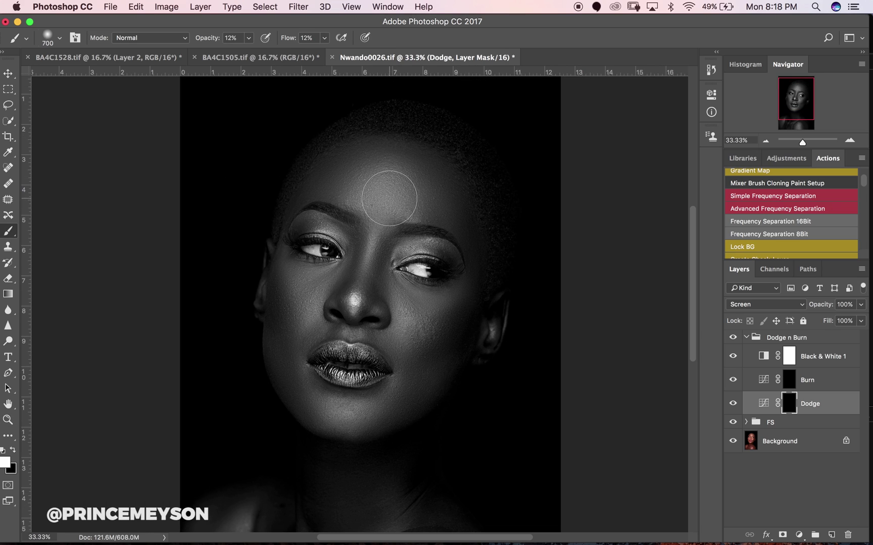
{"action": "key", "text": "bracketleft"}
{"action": "mouse_move", "coordinate": [362, 192]}
{"action": "left_mouse_down"}
{"action": "mouse_move", "coordinate": [399, 186]}
{"action": "mouse_move", "coordinate": [401, 198]}
{"action": "left_mouse_up"}
{"action": "key", "text": "bracketleft"}
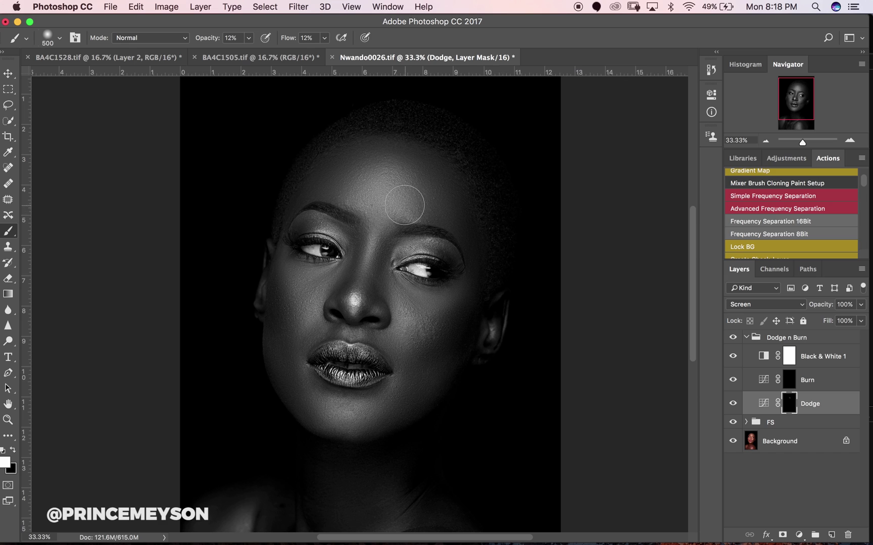
{"action": "key", "text": "bracketright"}
{"action": "mouse_move", "coordinate": [370, 199]}
{"action": "left_mouse_down"}
{"action": "mouse_move", "coordinate": [396, 211]}
{"action": "mouse_move", "coordinate": [397, 196]}
{"action": "mouse_move", "coordinate": [386, 207]}
{"action": "mouse_move", "coordinate": [367, 190]}
{"action": "mouse_move", "coordinate": [377, 180]}
{"action": "mouse_move", "coordinate": [396, 188]}
{"action": "mouse_move", "coordinate": [374, 207]}
{"action": "mouse_move", "coordinate": [362, 253]}
{"action": "left_mouse_up"}
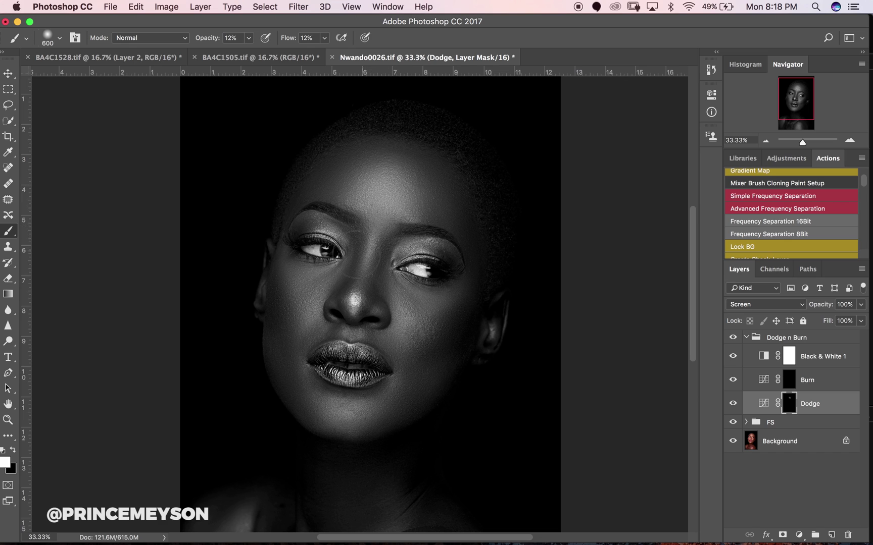
Brighten the cheek below the image-left eye on the Dodge mask with a smaller brush of about 400 px.
{"action": "key", "text": "bracketleft"}
{"action": "key", "text": "bracketleft"}
{"action": "key", "text": "bracketleft"}
{"action": "mouse_move", "coordinate": [311, 295]}
{"action": "left_mouse_down"}
{"action": "mouse_move", "coordinate": [313, 319]}
{"action": "mouse_move", "coordinate": [314, 293]}
{"action": "mouse_move", "coordinate": [297, 276]}
{"action": "left_mouse_up"}
{"action": "key", "text": "bracketleft"}
{"action": "key", "text": "bracketleft"}
{"action": "key", "text": "bracketright"}
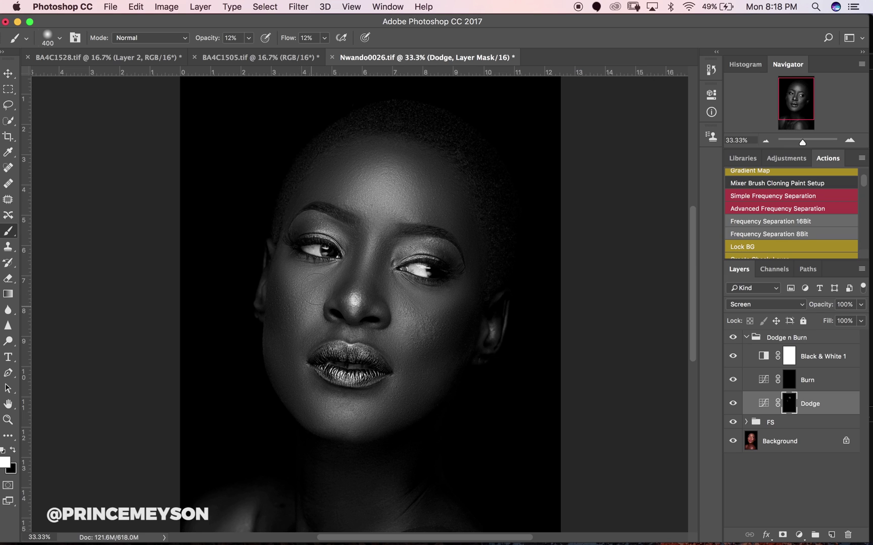
{"action": "key", "text": "bracketleft"}
{"action": "key", "text": "bracketright"}
{"action": "key", "text": "bracketright"}
{"action": "key", "text": "bracketright"}
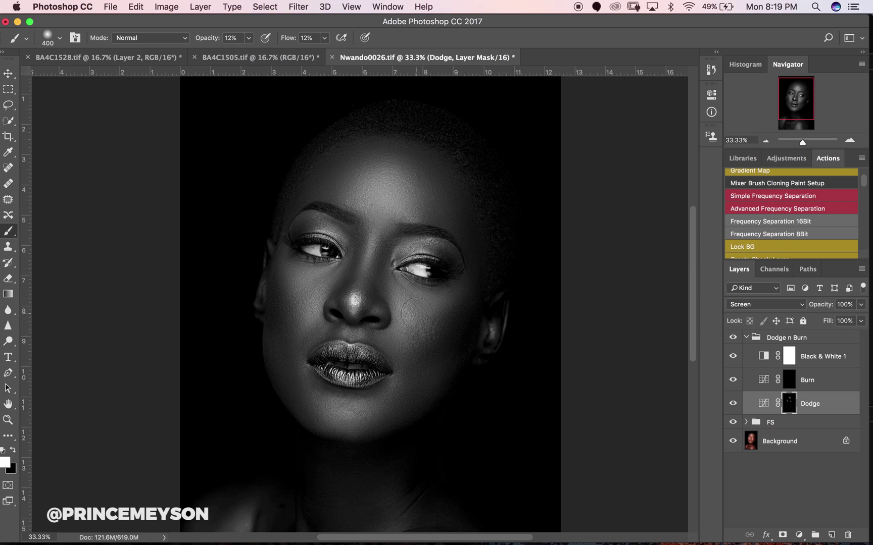
Dodge the image-right cheek with varying brush sizes, and compare the result with the Black & White layer briefly hidden.
{"action": "key", "text": "bracketleft"}
{"action": "key", "text": "bracketleft"}
{"action": "key", "text": "bracketleft"}
{"action": "key", "text": "bracketright"}
{"action": "key", "text": "bracketright"}
{"action": "key", "text": "bracketright"}
{"action": "key", "text": "bracketright"}
{"action": "key", "text": "bracketright"}
{"action": "key", "text": "bracketleft"}
{"action": "key", "text": "bracketleft"}
{"action": "key", "text": "bracketleft"}
{"action": "key", "text": "bracketright"}
{"action": "left_click", "coordinate": [733, 356]}
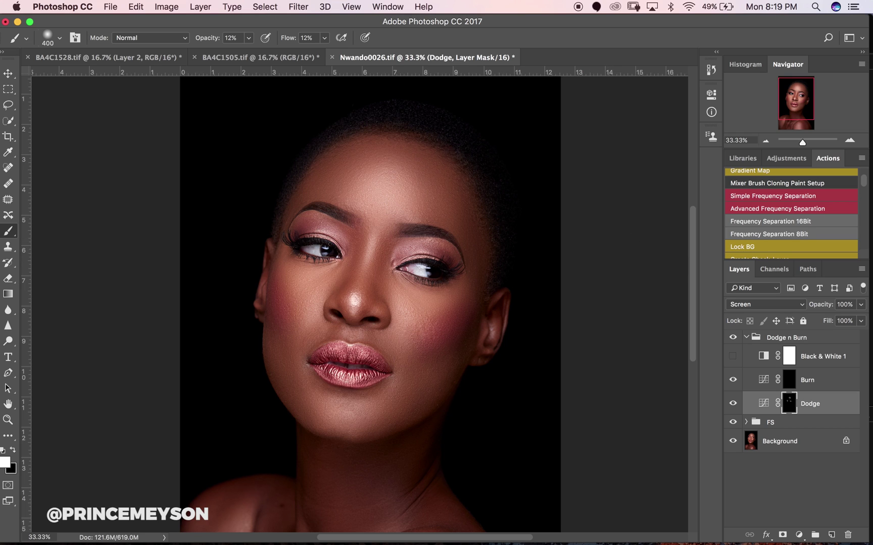
{"action": "left_click", "coordinate": [732, 356]}
Brighten the skin between the jaw and the image-left mouth corner on the Dodge mask, using a brush of about 250 px.
{"action": "key", "text": "bracketleft"}
{"action": "mouse_move", "coordinate": [300, 399]}
{"action": "left_mouse_down"}
{"action": "mouse_move", "coordinate": [331, 416]}
{"action": "mouse_move", "coordinate": [336, 404]}
{"action": "mouse_move", "coordinate": [360, 410]}
{"action": "mouse_move", "coordinate": [321, 407]}
{"action": "mouse_move", "coordinate": [393, 406]}
{"action": "mouse_move", "coordinate": [385, 393]}
{"action": "mouse_move", "coordinate": [332, 416]}
{"action": "mouse_move", "coordinate": [301, 376]}
{"action": "mouse_move", "coordinate": [324, 385]}
{"action": "left_mouse_up"}
{"action": "key", "text": "bracketleft"}
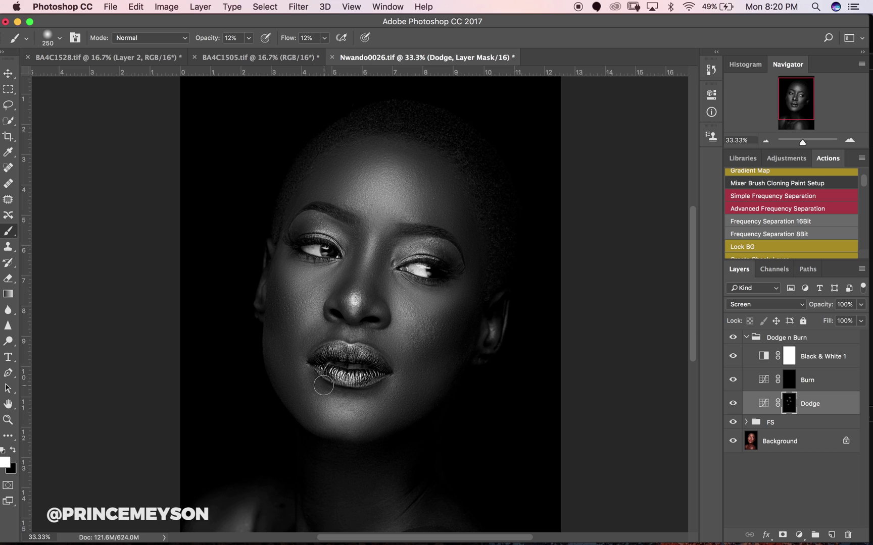
{"action": "key", "text": "bracketright"}
{"action": "key", "text": "bracketright"}
{"action": "key", "text": "bracketright"}
{"action": "key", "text": "bracketright"}
{"action": "key", "text": "bracketleft"}
{"action": "key", "text": "bracketleft"}
{"action": "key", "text": "bracketleft"}
{"action": "key", "text": "bracketleft"}
{"action": "key", "text": "bracketleft"}
{"action": "key", "text": "bracketleft"}
{"action": "key", "text": "bracketright"}
{"action": "key", "text": "bracketright"}
{"action": "key", "text": "bracketright"}
{"action": "key", "text": "bracketleft"}
Dodge small facial details from the upper lip outward on the Dodge mask, reducing the brush to about 80–90 px.
{"action": "key", "text": "z"}
{"action": "left_click", "coordinate": [362, 329]}
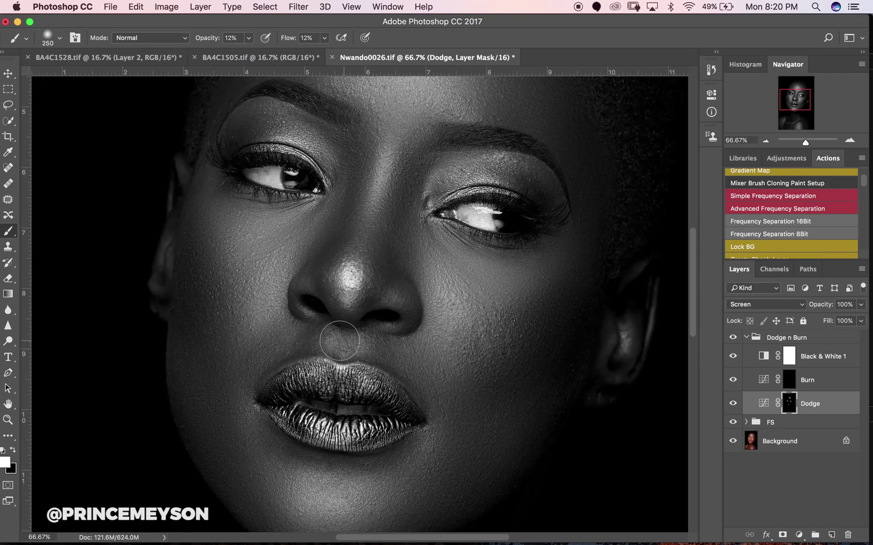
{"action": "key", "text": "bracketleft"}
{"action": "key", "text": "bracketleft"}
{"action": "key", "text": "bracketleft"}
{"action": "key", "text": "bracketleft"}
{"action": "key", "text": "bracketleft"}
{"action": "key", "text": "bracketleft"}
{"action": "key", "text": "bracketleft"}
{"action": "key", "text": "bracketright"}
{"action": "key", "text": "bracketright"}
{"action": "key", "text": "bracketleft"}
{"action": "key", "text": "bracketright"}
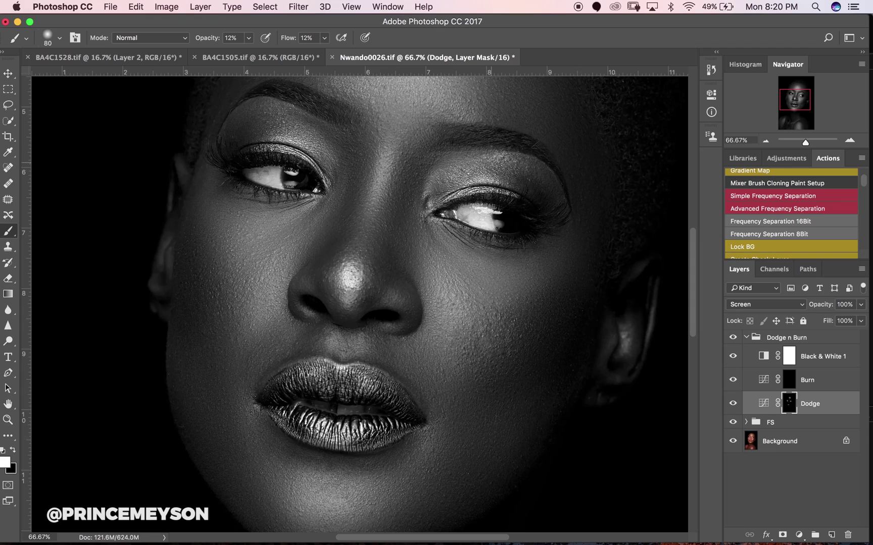
{"action": "key", "text": "bracketright"}
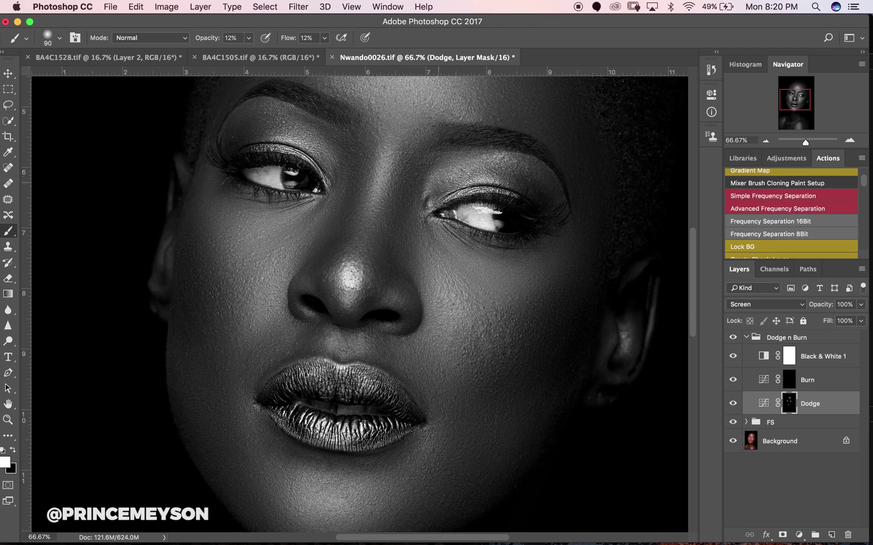
{"action": "key", "text": "bracketright"}
{"action": "key", "text": "bracketleft"}
{"action": "key", "text": "bracketleft"}
{"action": "key", "text": "bracketleft"}
{"action": "key", "text": "bracketright"}
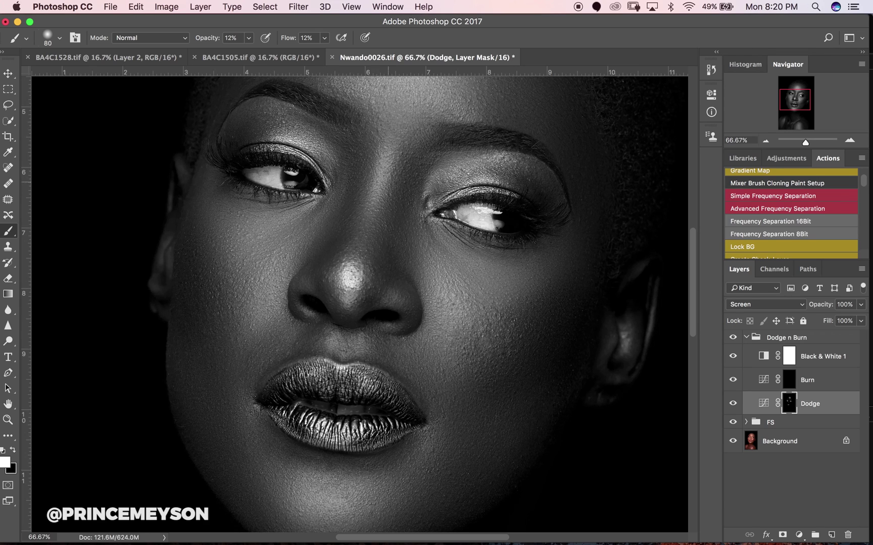
Hide the Black & White layer and toggle the Dodge layer's visibility to compare the whole portrait in color.
{"action": "key", "text": "super+minus"}
{"action": "key", "text": "super+minus"}
{"action": "key", "text": "super+minus"}
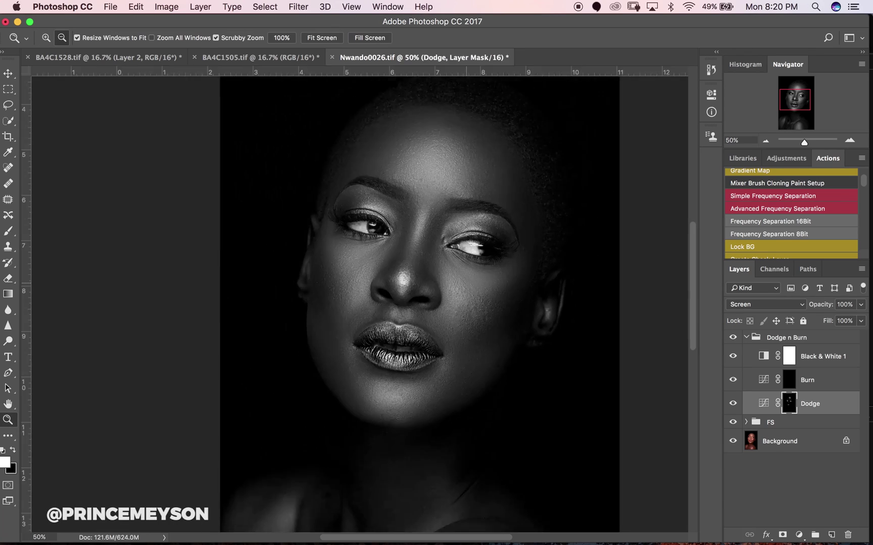
{"action": "left_click", "coordinate": [733, 356]}
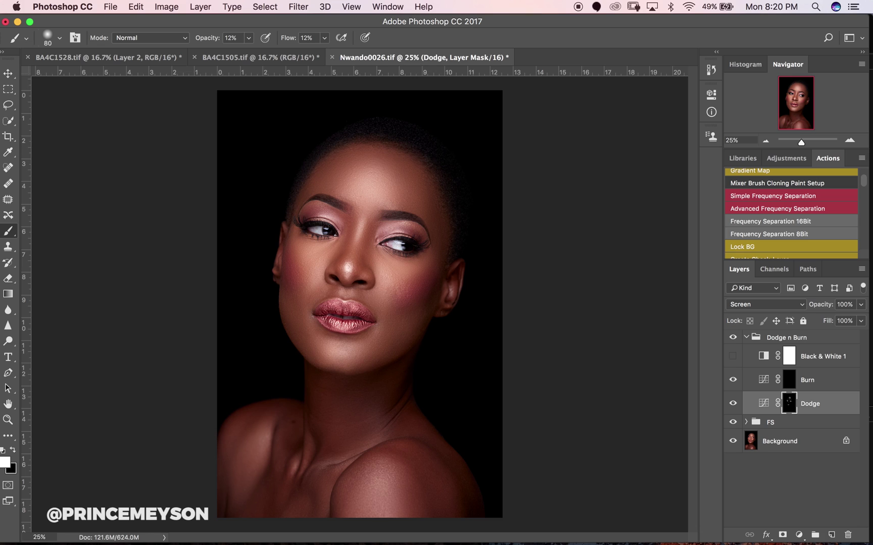
{"action": "left_click", "coordinate": [733, 403]}
{"action": "left_click", "coordinate": [732, 403]}
{"action": "left_click", "coordinate": [733, 403]}
{"action": "left_click", "coordinate": [733, 403]}
Show the Black & White layer again and extend the dodging to the shoulders with a brush of about 300–400 px.
{"action": "key", "text": "bracketright"}
{"action": "key", "text": "bracketright"}
{"action": "key", "text": "bracketright"}
{"action": "key", "text": "bracketright"}
{"action": "key", "text": "bracketright"}
{"action": "key", "text": "bracketright"}
{"action": "key", "text": "bracketright"}
{"action": "key", "text": "bracketright"}
{"action": "key", "text": "bracketright"}
{"action": "key", "text": "bracketright"}
{"action": "key", "text": "bracketleft"}
{"action": "key", "text": "bracketleft"}
{"action": "left_click", "coordinate": [732, 356]}
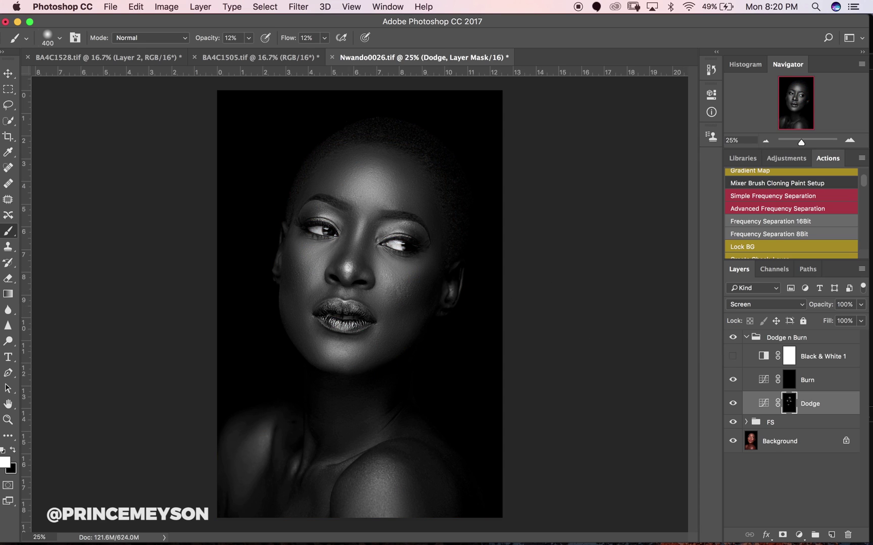
{"action": "left_click", "coordinate": [732, 356]}
{"action": "key", "text": "bracketleft"}
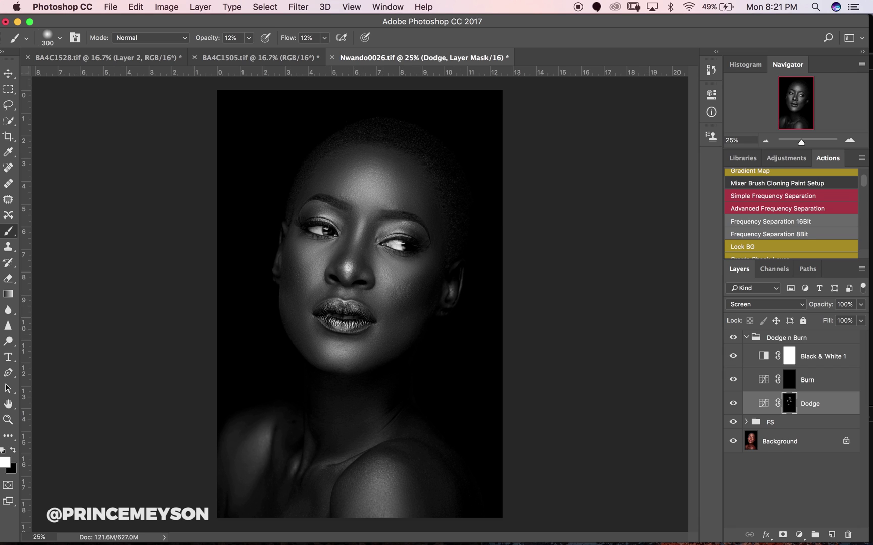
Brighten the front shoulder on the Dodge mask with a 600 px brush, toggling the Black & White layer to compare.
{"action": "left_click", "coordinate": [732, 356]}
{"action": "left_click", "coordinate": [732, 356]}
{"action": "left_click", "coordinate": [733, 356]}
{"action": "key", "text": "bracketright"}
{"action": "key", "text": "bracketright"}
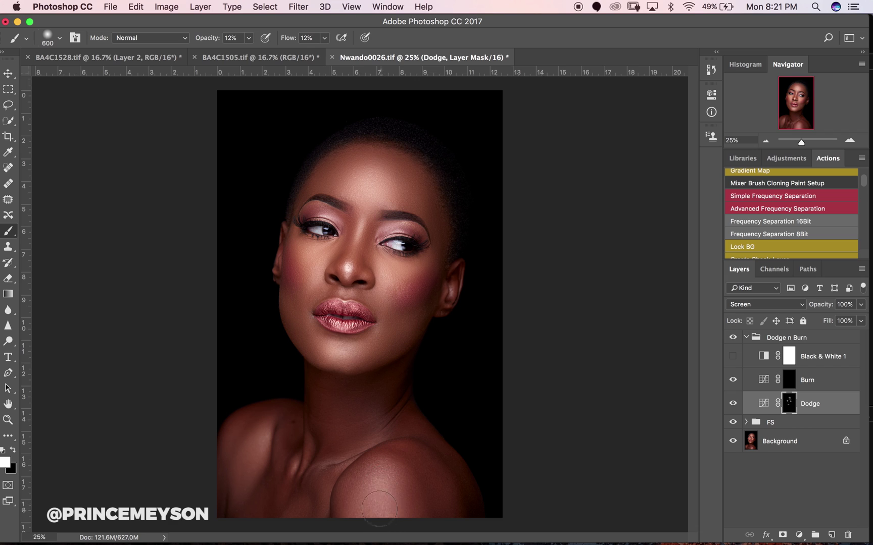
{"action": "left_click", "coordinate": [732, 356]}
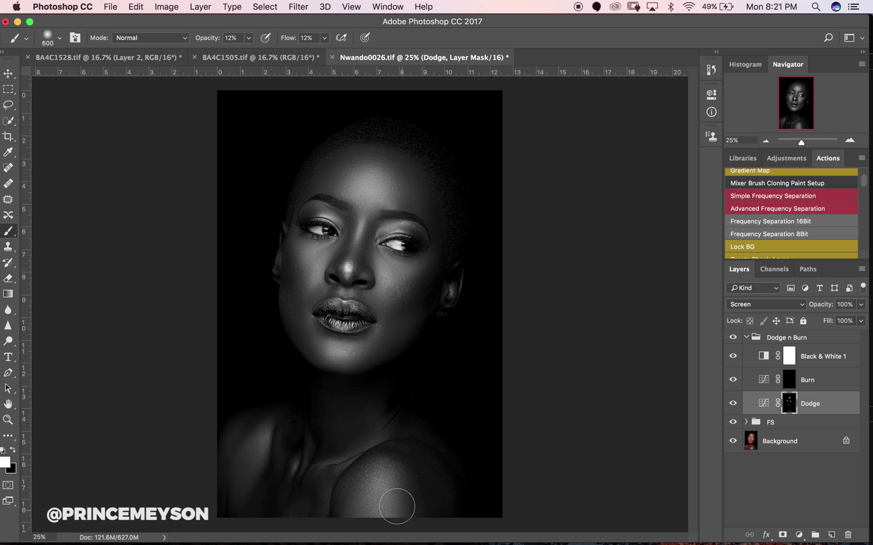
Build up further highlights over the shoulders, collarbones and forehead on the Dodge mask, varying the brush size up to 400 px.
{"action": "key", "text": "bracketleft"}
{"action": "key", "text": "bracketleft"}
{"action": "key", "text": "bracketleft"}
{"action": "key", "text": "bracketleft"}
{"action": "key", "text": "bracketleft"}
{"action": "key", "text": "bracketright"}
{"action": "key", "text": "bracketright"}
{"action": "key", "text": "bracketleft"}
{"action": "key", "text": "bracketleft"}
{"action": "key", "text": "bracketright"}
{"action": "key", "text": "bracketleft"}
{"action": "key", "text": "bracketleft"}
{"action": "key", "text": "bracketleft"}
{"action": "key", "text": "bracketleft"}
{"action": "key", "text": "bracketright"}
{"action": "key", "text": "bracketright"}
{"action": "key", "text": "bracketright"}
{"action": "key", "text": "bracketright"}
{"action": "key", "text": "bracketright"}
{"action": "key", "text": "bracketright"}
{"action": "key", "text": "bracketright"}
{"action": "key", "text": "bracketleft"}
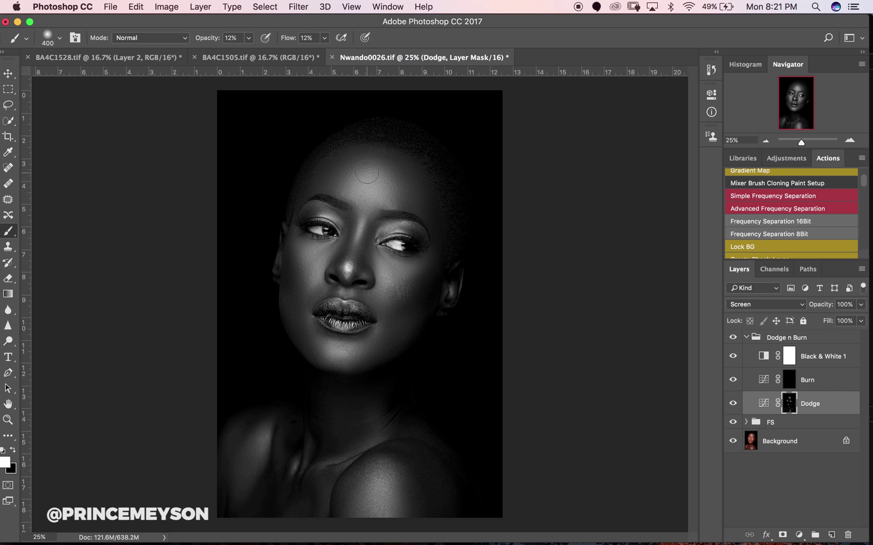
Hide the Black & White layer and dodge the lip highlights in color on the Dodge mask, reducing the brush to about 35 px.
{"action": "left_click", "coordinate": [733, 356]}
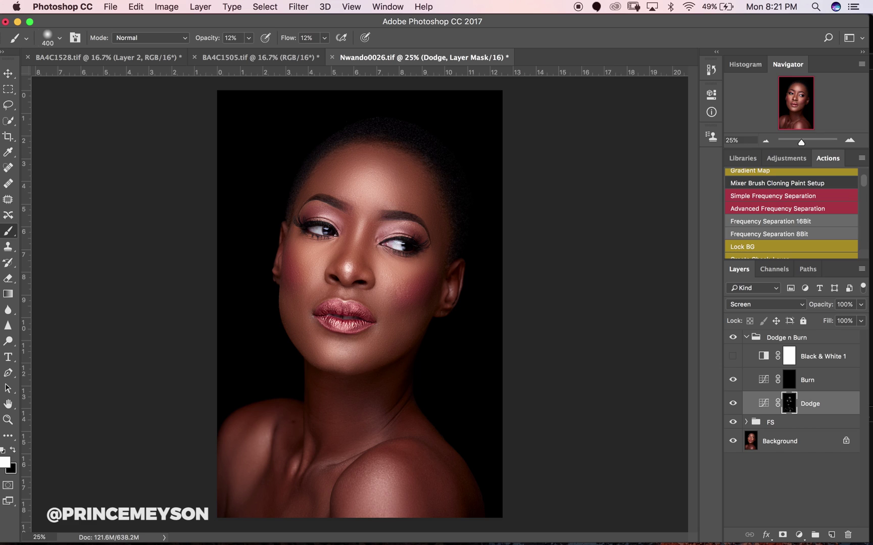
{"action": "key", "text": "z"}
{"action": "left_click", "coordinate": [309, 328]}
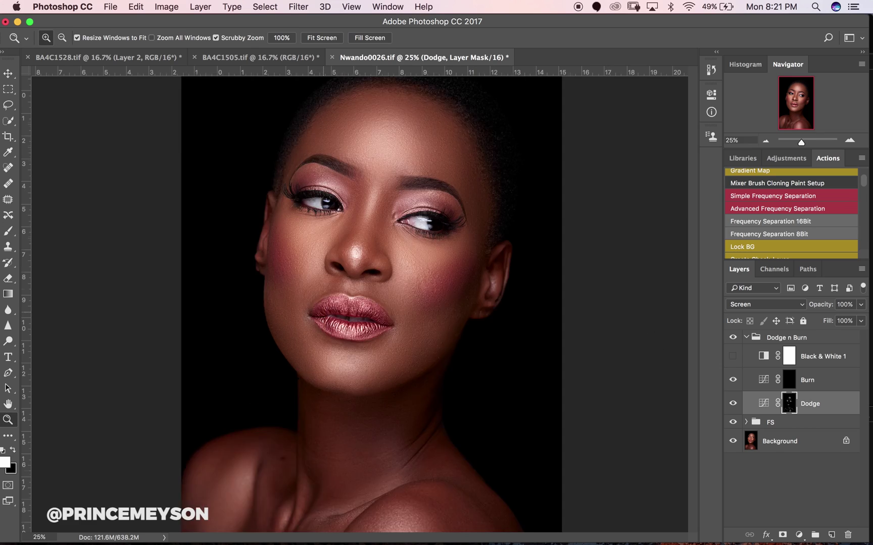
{"action": "left_click", "coordinate": [356, 326]}
{"action": "key", "text": "b"}
{"action": "scroll", "coordinate": [437, 351], "scroll_direction": "up", "scroll_amount": 3}
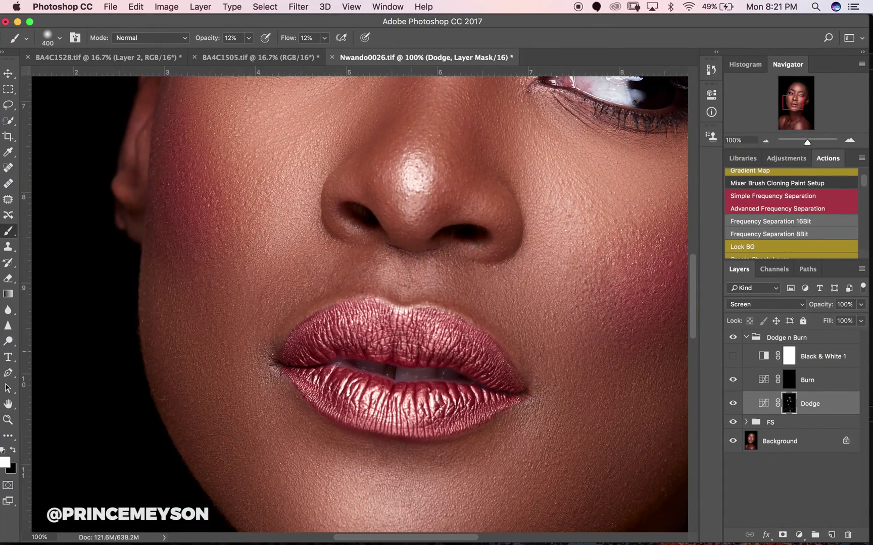
{"action": "key", "text": "bracketleft"}
{"action": "key", "text": "bracketleft"}
{"action": "key", "text": "bracketleft"}
{"action": "key", "text": "bracketleft"}
{"action": "key", "text": "bracketleft"}
{"action": "key", "text": "bracketleft"}
{"action": "key", "text": "bracketleft"}
{"action": "key", "text": "bracketleft"}
{"action": "key", "text": "bracketleft"}
{"action": "key", "text": "bracketleft"}
{"action": "key", "text": "bracketleft"}
{"action": "key", "text": "bracketleft"}
{"action": "key", "text": "bracketright"}
{"action": "key", "text": "bracketright"}
{"action": "key", "text": "bracketright"}
{"action": "key", "text": "bracketright"}
{"action": "key", "text": "bracketleft"}
{"action": "key", "text": "bracketleft"}
{"action": "key", "text": "bracketright"}
{"action": "key", "text": "bracketleft"}
{"action": "key", "text": "bracketleft"}
{"action": "key", "text": "bracketright"}
{"action": "key", "text": "bracketright"}
{"action": "key", "text": "bracketright"}
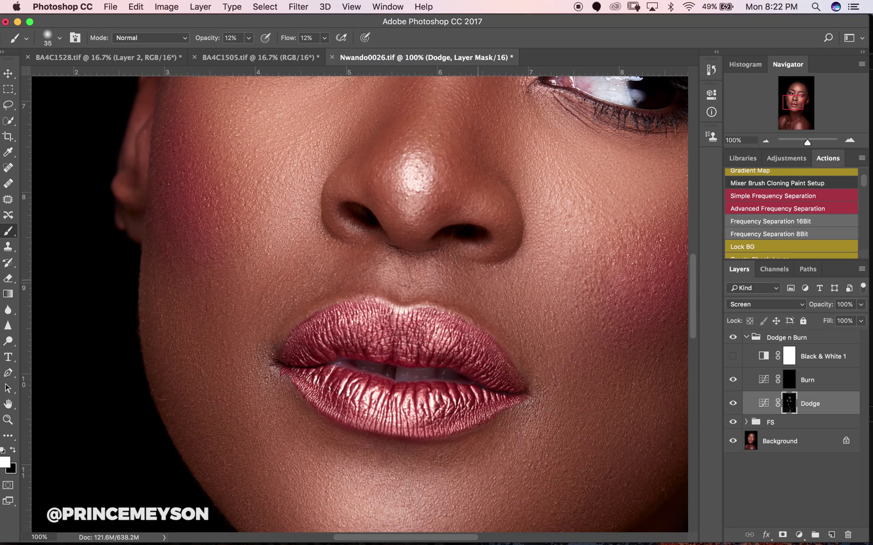
Toggle the Dodge layer's visibility repeatedly to compare the whole color portrait with and without the dodging.
{"action": "key", "text": "z"}
{"action": "left_click_drag", "start_coordinate": [484, 297], "coordinate": [358, 297]}
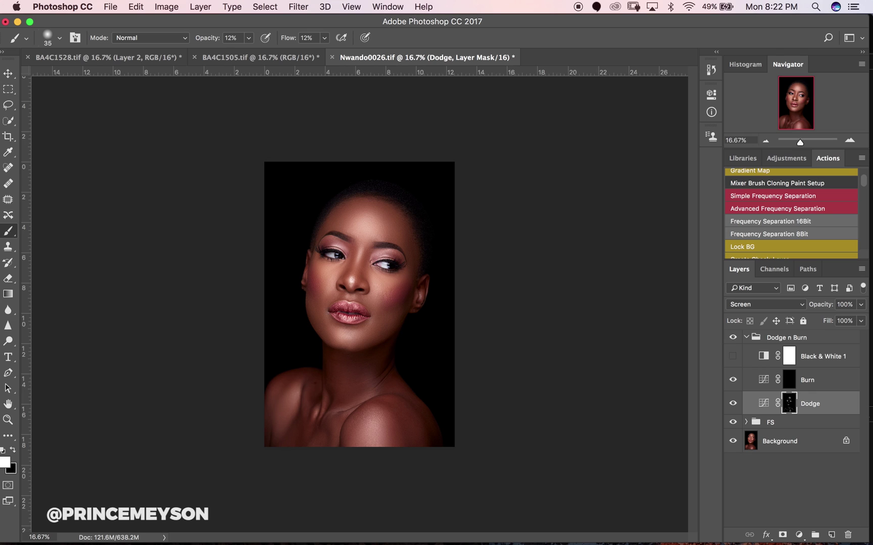
{"action": "key", "text": "z"}
{"action": "left_click", "coordinate": [358, 304]}
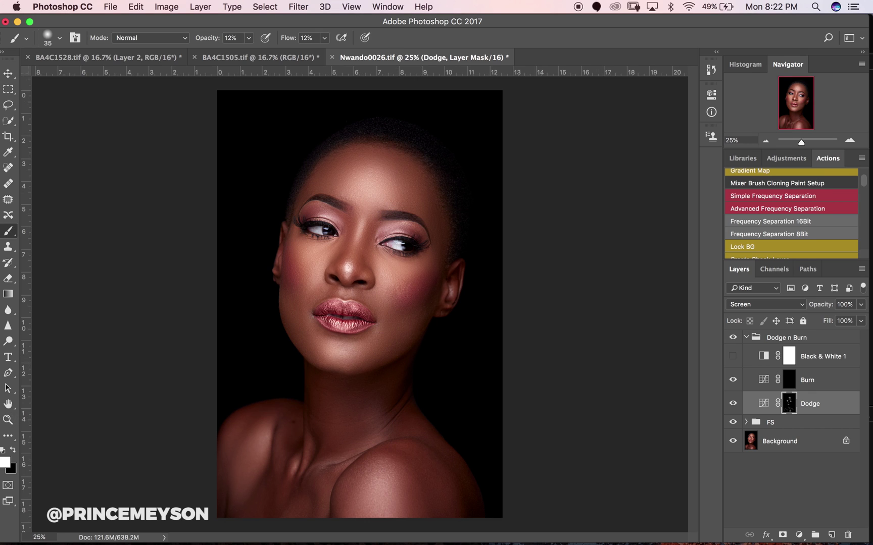
{"action": "left_click", "coordinate": [733, 403]}
{"action": "left_click", "coordinate": [732, 403]}
{"action": "left_click", "coordinate": [732, 403]}
{"action": "left_click", "coordinate": [733, 403]}
{"action": "left_click", "coordinate": [732, 403]}
{"action": "left_click", "coordinate": [733, 403]}
{"action": "left_click", "coordinate": [733, 403]}
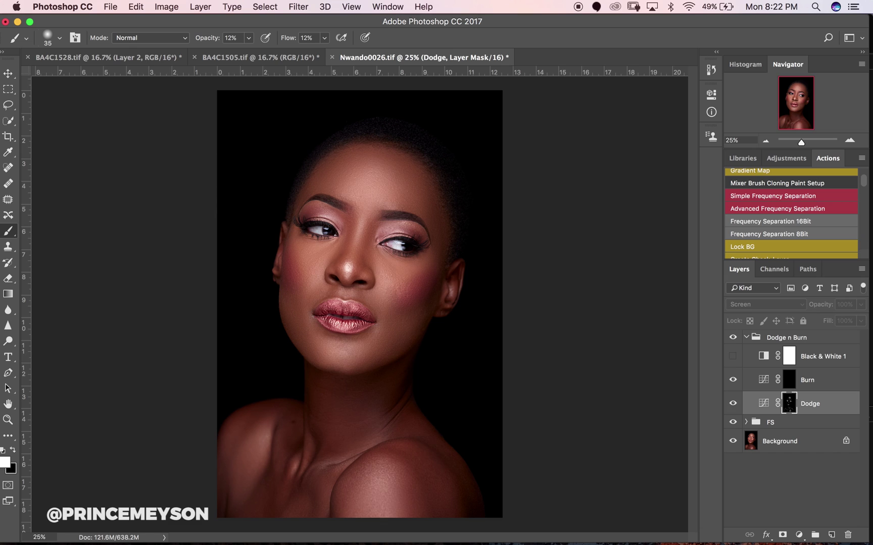
{"action": "left_click", "coordinate": [733, 403]}
{"action": "left_click", "coordinate": [733, 403]}
{"action": "left_click", "coordinate": [733, 403]}
{"action": "left_click", "coordinate": [733, 403]}
{"action": "left_click", "coordinate": [732, 403]}
{"action": "left_click", "coordinate": [732, 403]}
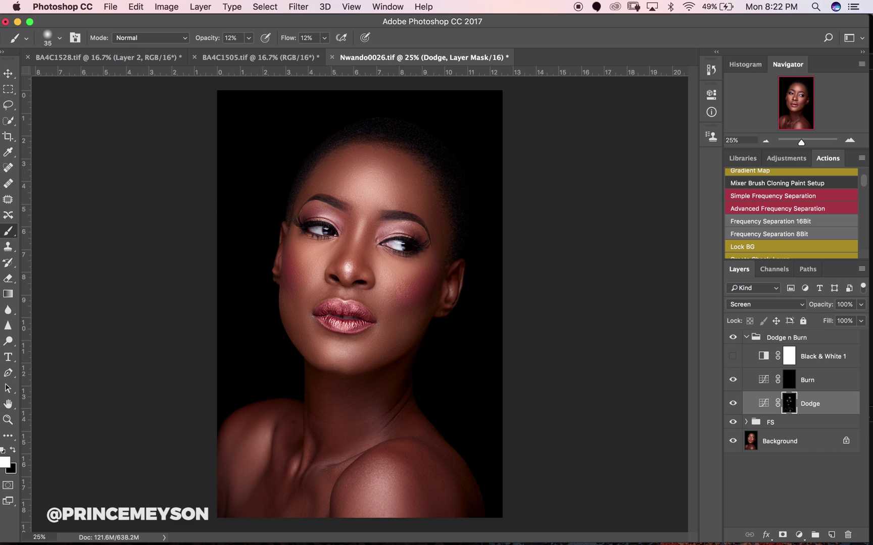
Build up broader highlights across the color portrait on the Dodge mask, varying the soft brush up to 400 px.
{"action": "key", "text": "bracketright"}
{"action": "key", "text": "bracketright"}
{"action": "key", "text": "bracketright"}
{"action": "key", "text": "bracketright"}
{"action": "key", "text": "bracketright"}
{"action": "key", "text": "bracketright"}
{"action": "key", "text": "bracketright"}
{"action": "key", "text": "bracketright"}
{"action": "key", "text": "bracketright"}
{"action": "key", "text": "bracketright"}
{"action": "key", "text": "bracketright"}
{"action": "key", "text": "bracketright"}
{"action": "key", "text": "bracketright"}
{"action": "key", "text": "bracketright"}
{"action": "key", "text": "bracketright"}
{"action": "key", "text": "bracketright"}
{"action": "key", "text": "bracketleft"}
{"action": "key", "text": "bracketleft"}
{"action": "key", "text": "bracketleft"}
{"action": "key", "text": "bracketleft"}
{"action": "key", "text": "bracketleft"}
{"action": "key", "text": "bracketleft"}
{"action": "key", "text": "bracketright"}
{"action": "key", "text": "bracketright"}
{"action": "key", "text": "bracketright"}
{"action": "key", "text": "bracketright"}
{"action": "key", "text": "bracketleft"}
{"action": "key", "text": "bracketleft"}
{"action": "key", "text": "bracketleft"}
{"action": "key", "text": "bracketleft"}
{"action": "key", "text": "bracketright"}
{"action": "key", "text": "bracketright"}
{"action": "key", "text": "bracketright"}
{"action": "key", "text": "bracketright"}
{"action": "key", "text": "bracketright"}
{"action": "key", "text": "bracketright"}
Show the Black & White layer again, toggle the Dodge layer's visibility to compare, and reduce the brush to 300 px.
{"action": "left_click", "coordinate": [733, 356]}
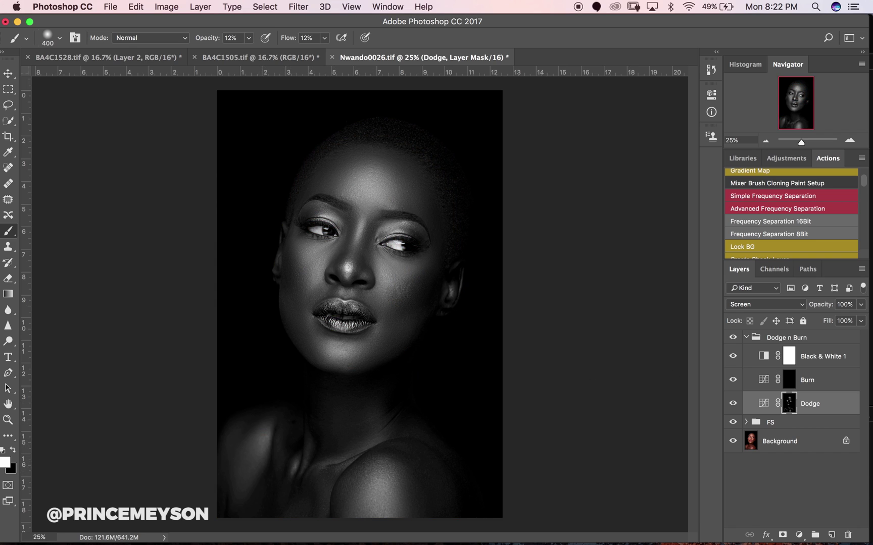
{"action": "left_click", "coordinate": [733, 403]}
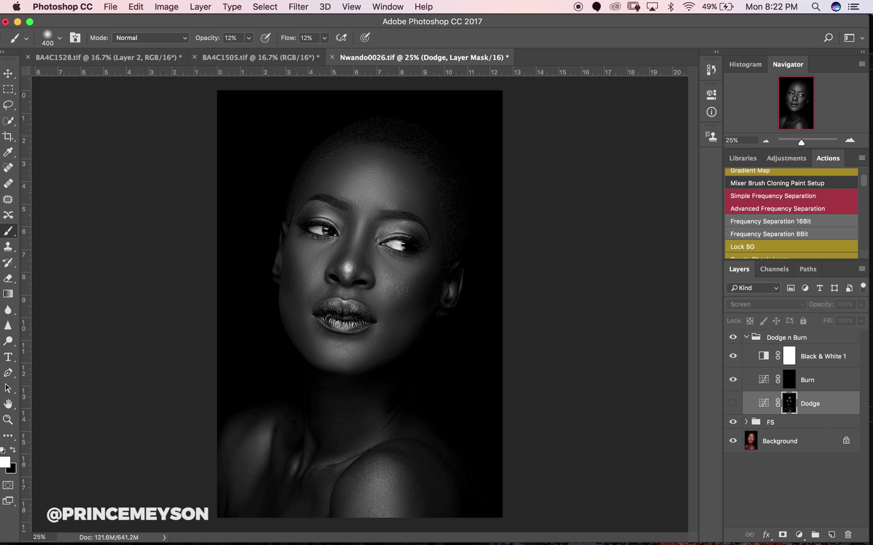
{"action": "left_click", "coordinate": [732, 403]}
{"action": "left_click", "coordinate": [733, 403]}
{"action": "left_click", "coordinate": [732, 403]}
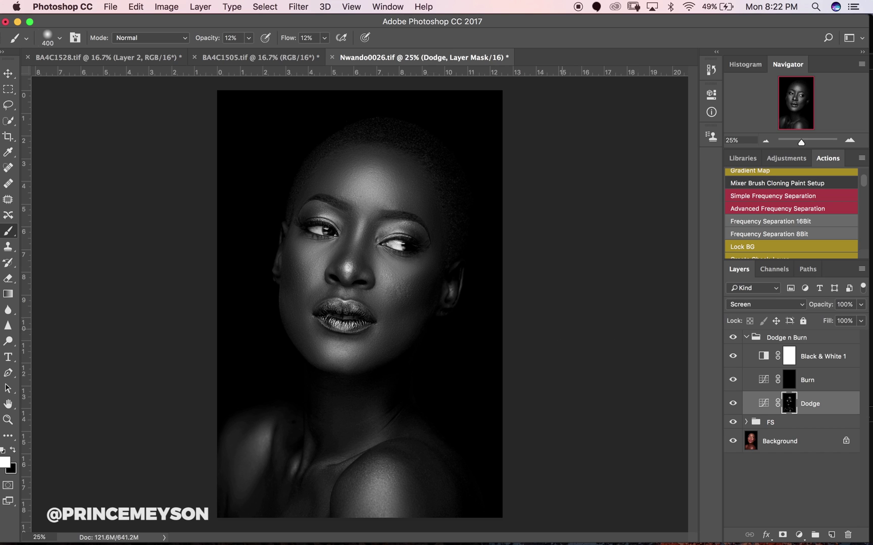
{"action": "key", "text": "bracketleft"}
{"action": "key", "text": "bracketleft"}
{"action": "key", "text": "super+comma"}
{"action": "key", "text": "super+comma"}
Bring the lips into close view and set the brush opacity and flow to 20%.
{"action": "key", "text": "z"}
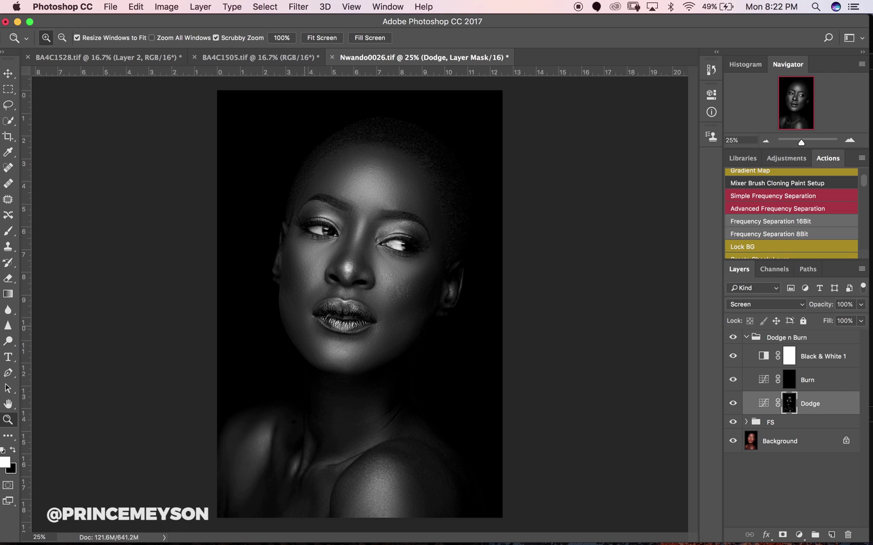
{"action": "left_click", "coordinate": [318, 316]}
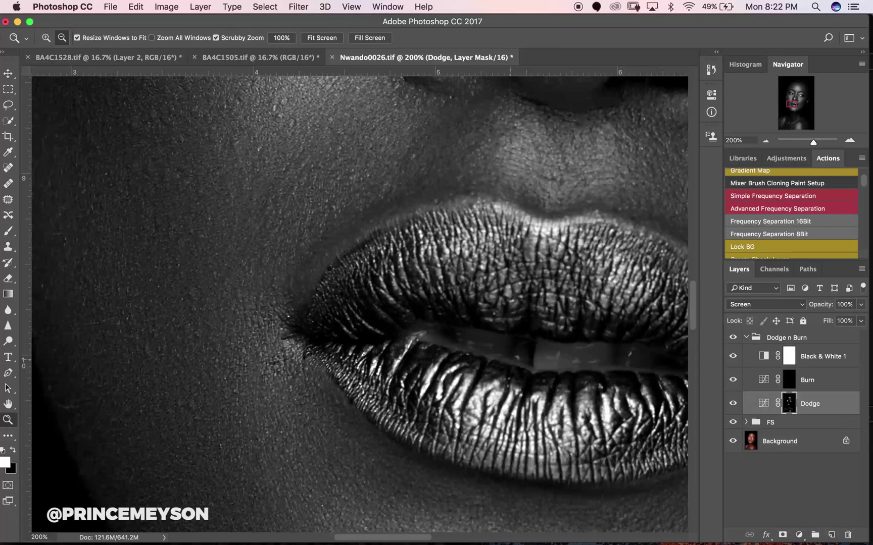
{"action": "key", "text": "super+minus"}
{"action": "key", "text": "b"}
{"action": "scroll", "coordinate": [355, 300], "scroll_direction": "right", "scroll_amount": 3}
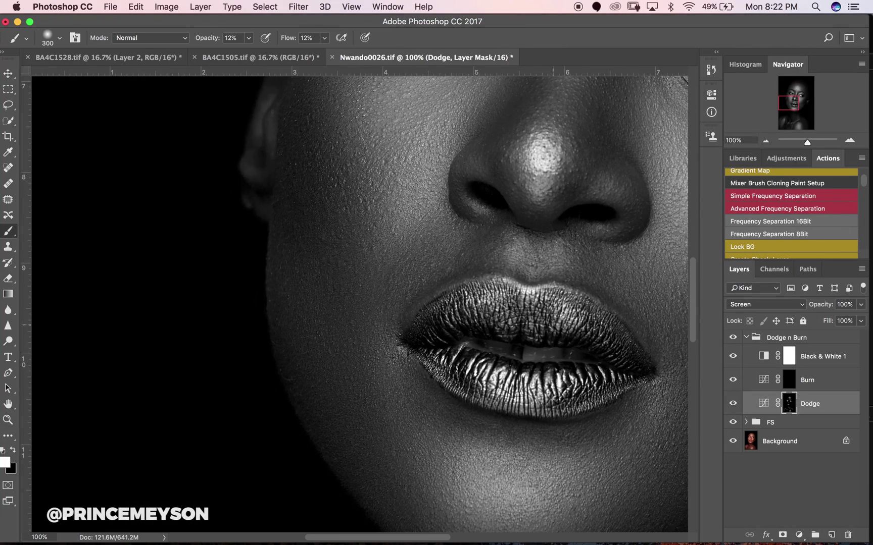
{"action": "key", "text": "Return"}
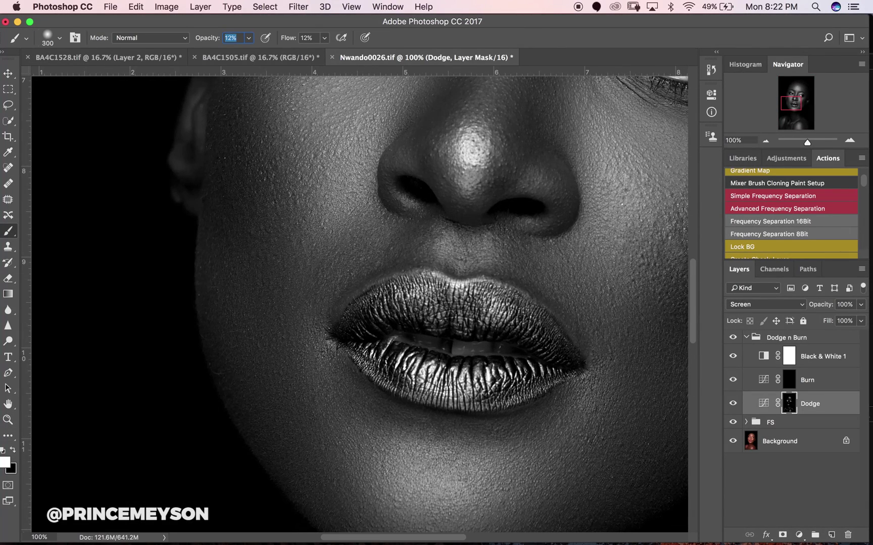
{"action": "type", "text": "20"}
{"action": "key", "text": "Tab"}
{"action": "type", "text": "20"}
{"action": "key", "text": "Return"}
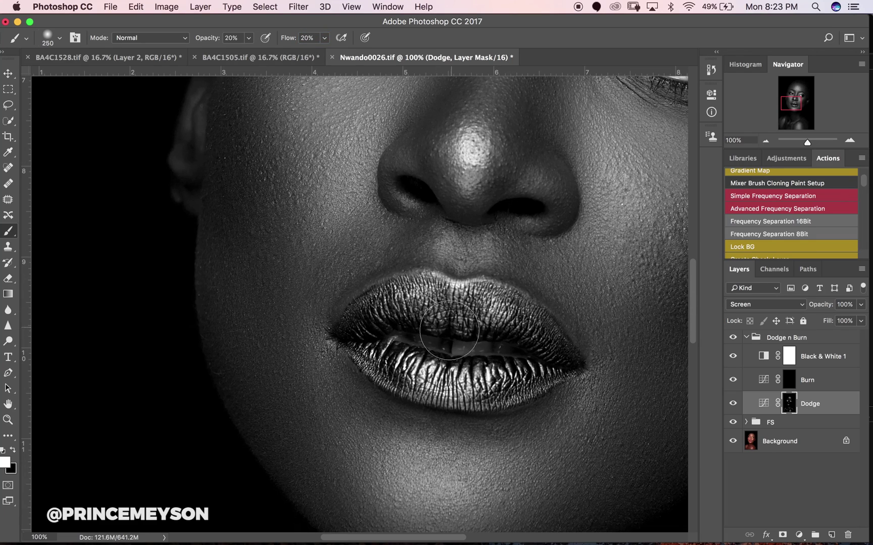
Brighten the fine highlights on the lips on the Dodge mask with a tiny brush of about 10–15 px.
{"action": "key", "text": "bracketleft"}
{"action": "key", "text": "bracketleft"}
{"action": "key", "text": "bracketleft"}
{"action": "key", "text": "bracketleft"}
{"action": "key", "text": "bracketleft"}
{"action": "key", "text": "bracketleft"}
{"action": "key", "text": "bracketleft"}
{"action": "key", "text": "bracketleft"}
{"action": "key", "text": "bracketleft"}
{"action": "key", "text": "bracketleft"}
{"action": "key", "text": "bracketleft"}
{"action": "key", "text": "bracketleft"}
{"action": "key", "text": "bracketleft"}
{"action": "key", "text": "bracketleft"}
{"action": "key", "text": "bracketleft"}
{"action": "key", "text": "bracketleft"}
{"action": "key", "text": "bracketright"}
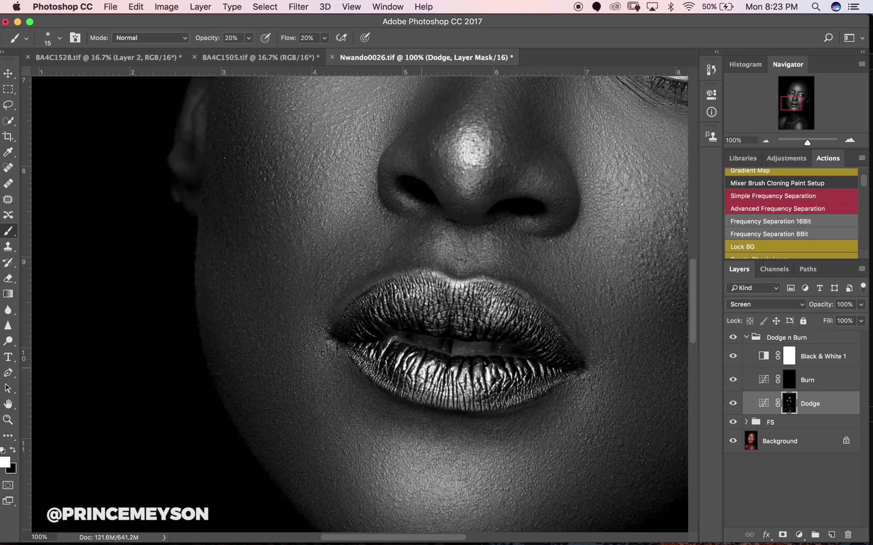
{"action": "key", "text": "bracketright"}
{"action": "key", "text": "bracketleft"}
{"action": "key", "text": "bracketleft"}
{"action": "key", "text": "bracketright"}
{"action": "key", "text": "bracketleft"}
Examine the dodged lips against the rest of the face at several magnifications.
{"action": "key", "text": "z"}
{"action": "key", "text": "super+minus"}
{"action": "key", "text": "super+minus"}
{"action": "key", "text": "super+minus"}
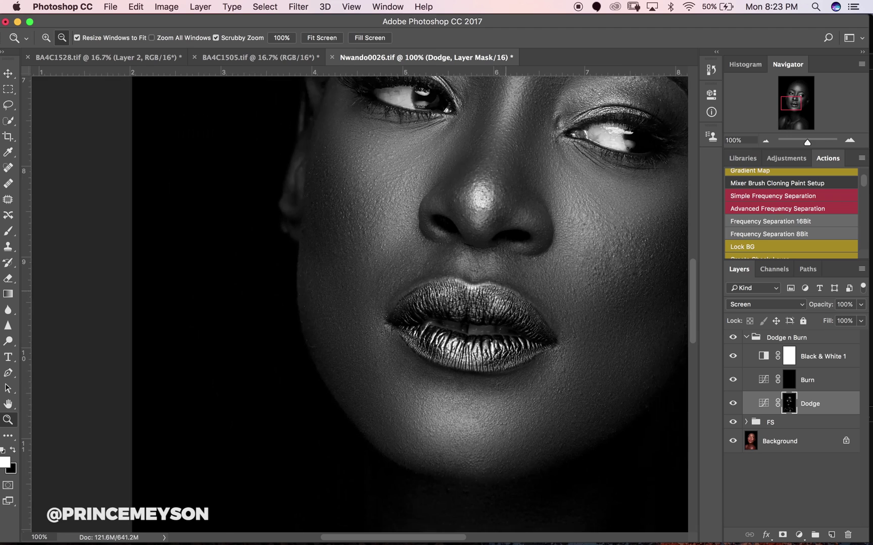
{"action": "key", "text": "super+minus"}
{"action": "key", "text": "b"}
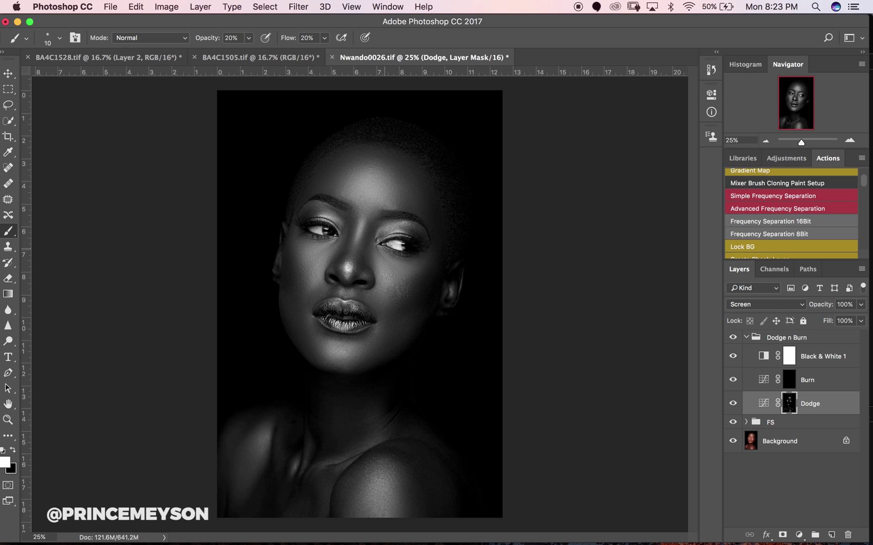
{"action": "key", "text": "z"}
{"action": "key", "text": "super+equal"}
{"action": "key", "text": "super+equal"}
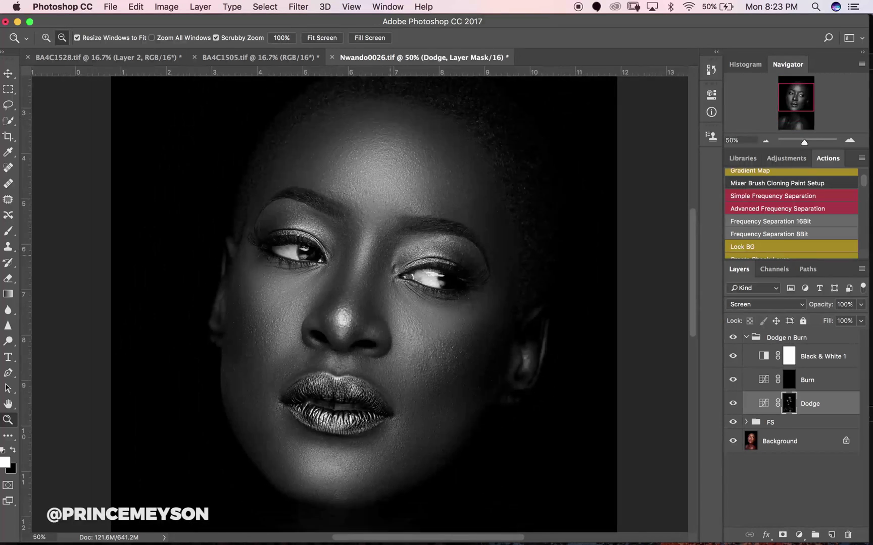
{"action": "key", "text": "super+minus"}
{"action": "key", "text": "super+minus"}
{"action": "key", "text": "super+equal"}
{"action": "key", "text": "super+equal"}
{"action": "key", "text": "super+equal"}
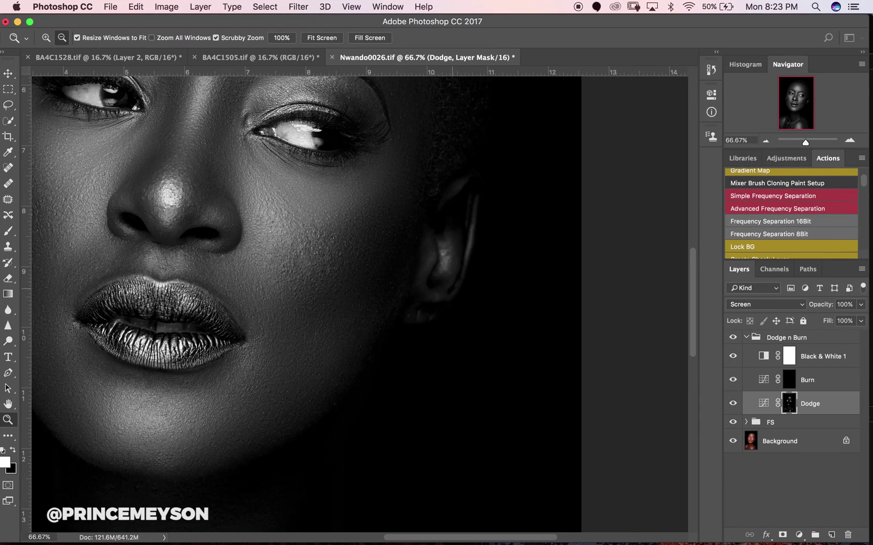
Set the brush opacity and flow to 12%.
{"action": "key", "text": "b"}
{"action": "key", "text": "Return"}
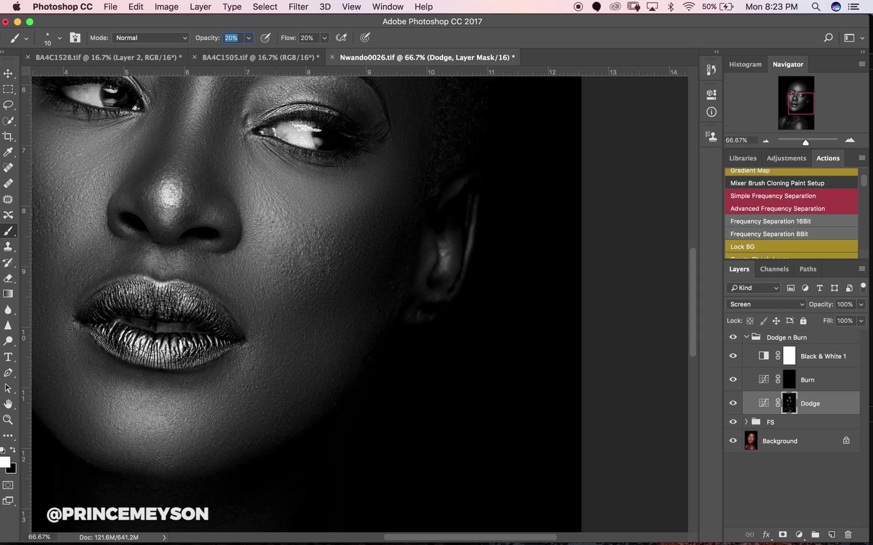
{"action": "type", "text": "12"}
{"action": "key", "text": "Tab"}
{"action": "type", "text": "12"}
{"action": "key", "text": "Return"}
Brighten more small highlights on the face on the Dodge mask with a soft brush of about 30–60 px at 12%.
{"action": "key", "text": "bracketright"}
{"action": "key", "text": "bracketright"}
{"action": "key", "text": "bracketright"}
{"action": "key", "text": "bracketright"}
{"action": "key", "text": "bracketright"}
{"action": "key", "text": "bracketright"}
{"action": "key", "text": "bracketright"}
{"action": "key", "text": "bracketright"}
{"action": "key", "text": "bracketleft"}
{"action": "key", "text": "bracketleft"}
{"action": "key", "text": "bracketleft"}
{"action": "key", "text": "bracketleft"}
{"action": "scroll", "coordinate": [412, 231], "scroll_direction": "left", "scroll_amount": 10}
{"action": "scroll", "coordinate": [412, 231], "scroll_direction": "up", "scroll_amount": 4}
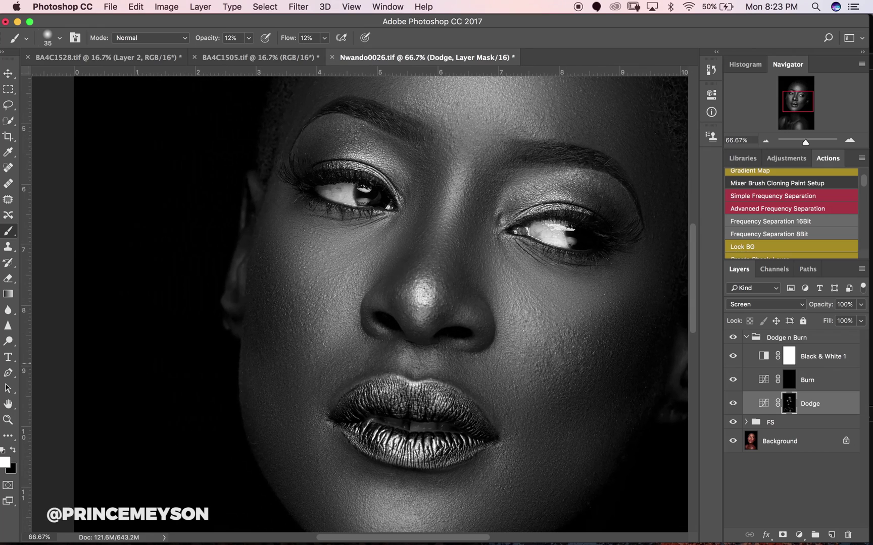
{"action": "key", "text": "bracketleft"}
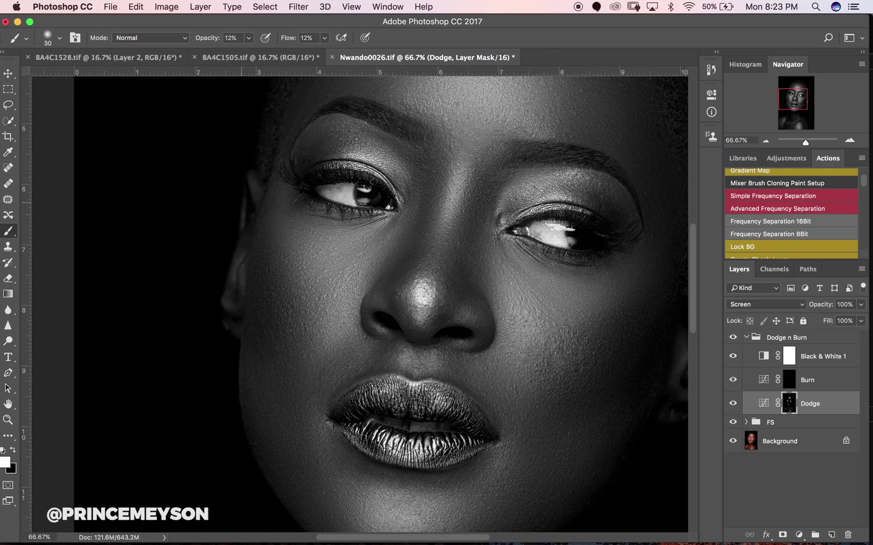
{"action": "key", "text": "bracketright"}
{"action": "key", "text": "bracketright"}
Check the whole portrait in colour, then make the Burn layer mask active with the Black & White 1 helper layer shown.
{"action": "key", "text": "z"}
{"action": "left_click", "coordinate": [439, 225], "text": "alt"}
{"action": "key", "text": "super+minus"}
{"action": "key", "text": "super+minus"}
{"action": "key", "text": "super+minus"}
{"action": "key", "text": "b"}
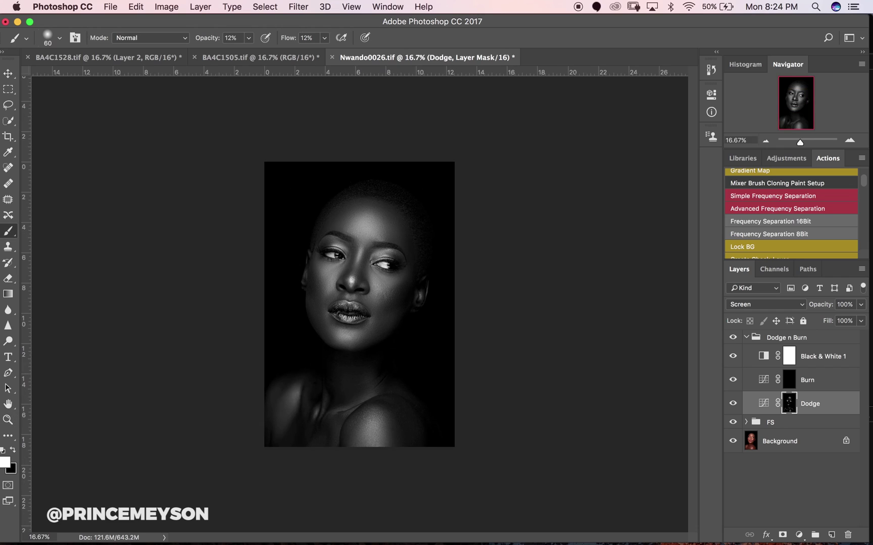
{"action": "left_click", "coordinate": [732, 356]}
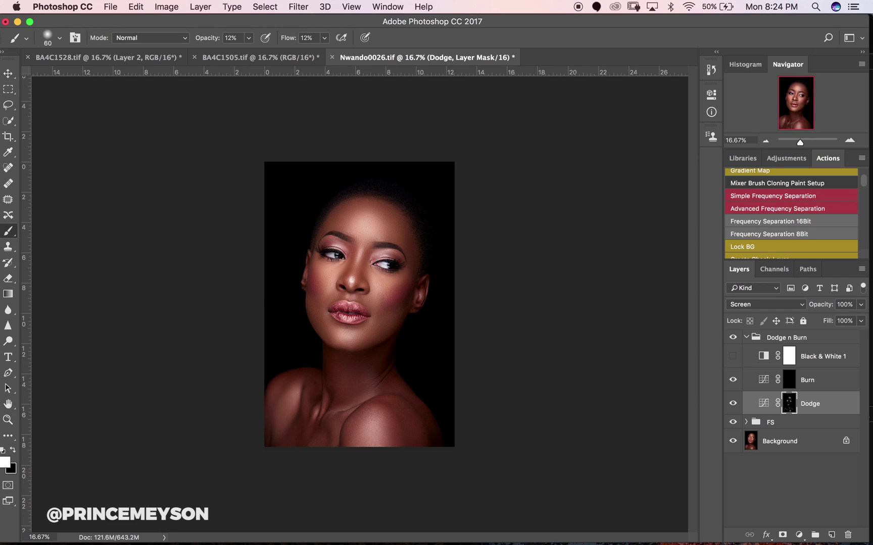
{"action": "left_click", "coordinate": [813, 380]}
{"action": "left_click", "coordinate": [732, 356]}
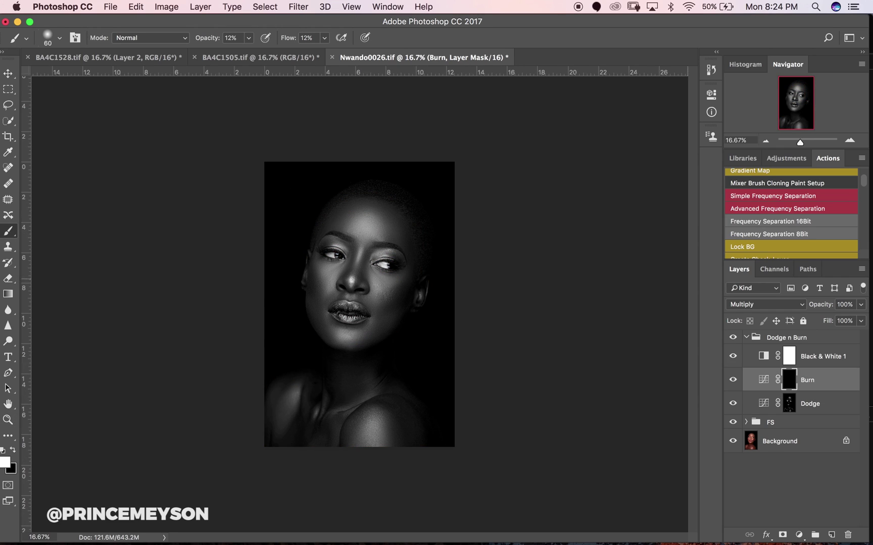
Darken the shadow beneath the cheekbone on the Burn mask with a large soft white brush at 12%.
{"action": "key", "text": "super+equal"}
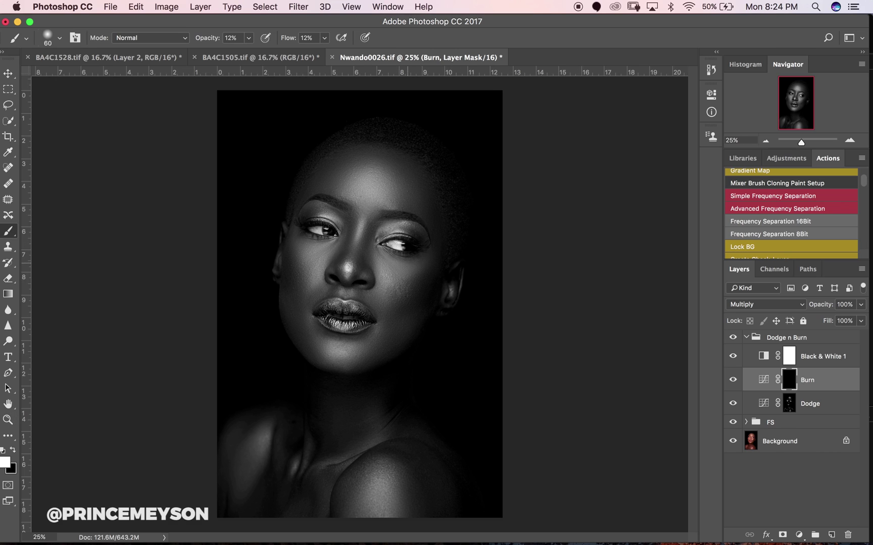
{"action": "key", "text": "bracketright"}
{"action": "key", "text": "bracketright"}
{"action": "key", "text": "bracketright"}
{"action": "key", "text": "bracketright"}
{"action": "key", "text": "bracketright"}
{"action": "key", "text": "bracketright"}
{"action": "key", "text": "bracketright"}
{"action": "key", "text": "bracketright"}
{"action": "key", "text": "bracketright"}
{"action": "key", "text": "bracketright"}
{"action": "left_click_drag", "start_coordinate": [295, 250], "coordinate": [320, 292]}
Darken the shading across the forehead on the Burn mask with a slightly smaller soft brush.
{"action": "key", "text": "bracketleft"}
{"action": "key", "text": "bracketleft"}
{"action": "key", "text": "bracketleft"}
{"action": "key", "text": "bracketleft"}
{"action": "key", "text": "bracketright"}
{"action": "key", "text": "bracketright"}
{"action": "mouse_move", "coordinate": [371, 192]}
{"action": "left_mouse_down"}
{"action": "mouse_move", "coordinate": [311, 158]}
{"action": "mouse_move", "coordinate": [302, 195]}
{"action": "left_mouse_up"}
Deepen the shadows along the jawline and under the chin on the Burn mask with a soft brush of about 400 px.
{"action": "key", "text": "bracketright"}
{"action": "key", "text": "bracketleft"}
{"action": "key", "text": "bracketleft"}
{"action": "key", "text": "bracketleft"}
{"action": "key", "text": "bracketleft"}
{"action": "key", "text": "bracketleft"}
{"action": "key", "text": "bracketleft"}
{"action": "key", "text": "bracketleft"}
{"action": "key", "text": "bracketleft"}
{"action": "key", "text": "bracketright"}
{"action": "key", "text": "bracketright"}
{"action": "key", "text": "bracketright"}
{"action": "key", "text": "bracketright"}
{"action": "key", "text": "bracketright"}
{"action": "key", "text": "bracketright"}
{"action": "key", "text": "bracketright"}
{"action": "key", "text": "bracketleft"}
{"action": "left_click_drag", "start_coordinate": [416, 353], "coordinate": [378, 359]}
{"action": "left_click_drag", "start_coordinate": [351, 366], "coordinate": [357, 377]}
Examine the burned face and jawline at several magnifications.
{"action": "key", "text": "z"}
{"action": "left_click", "coordinate": [346, 337]}
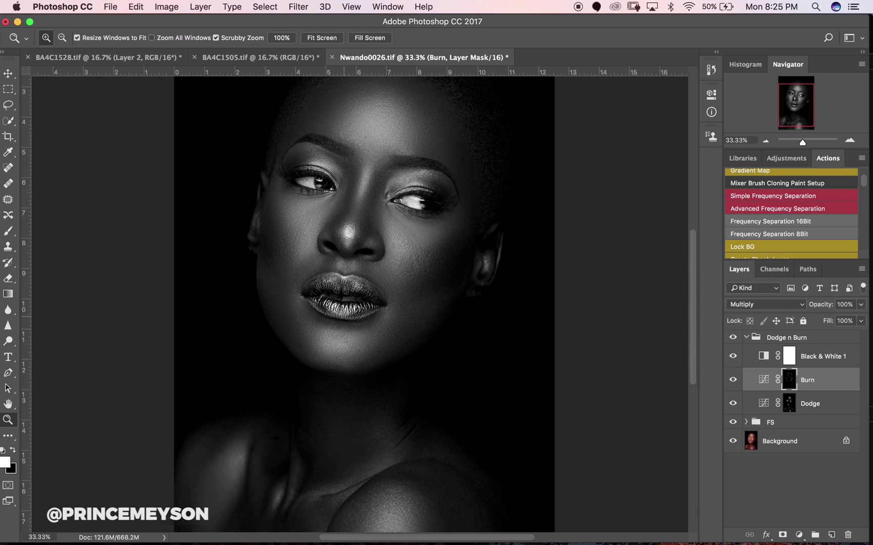
{"action": "left_click", "coordinate": [346, 337]}
{"action": "key", "text": "super+equal"}
{"action": "key", "text": "super+minus"}
{"action": "key", "text": "super+minus"}
{"action": "key", "text": "super+minus"}
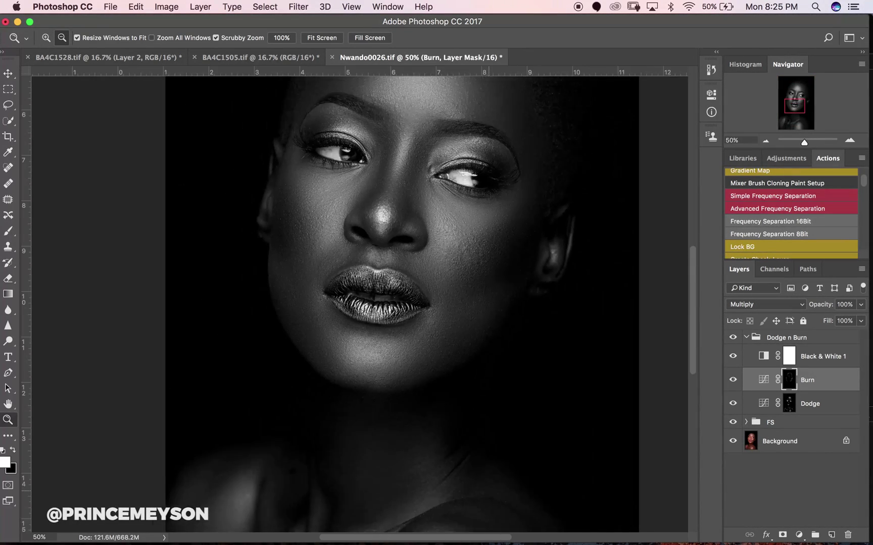
{"action": "key", "text": "super+minus"}
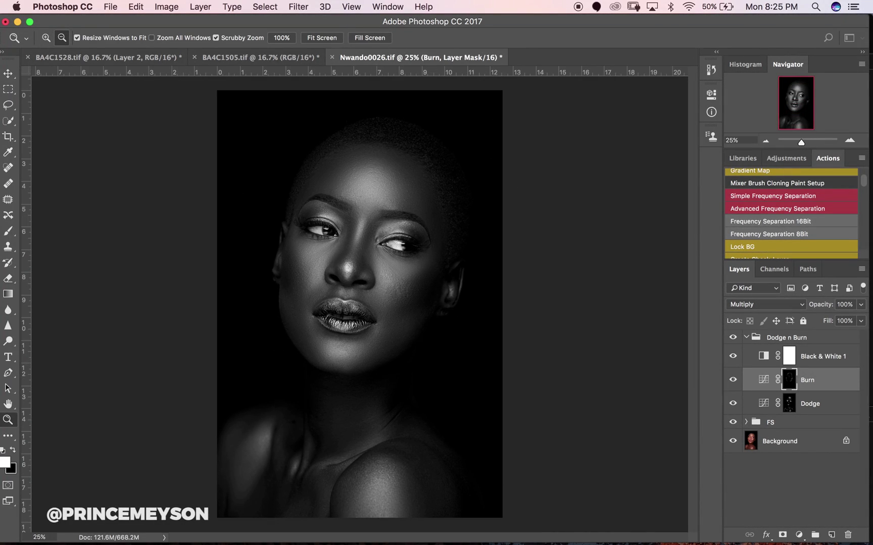
Darken the shadows on the neck, chest and front shoulder on the Burn mask with a large soft brush.
{"action": "key", "text": "b"}
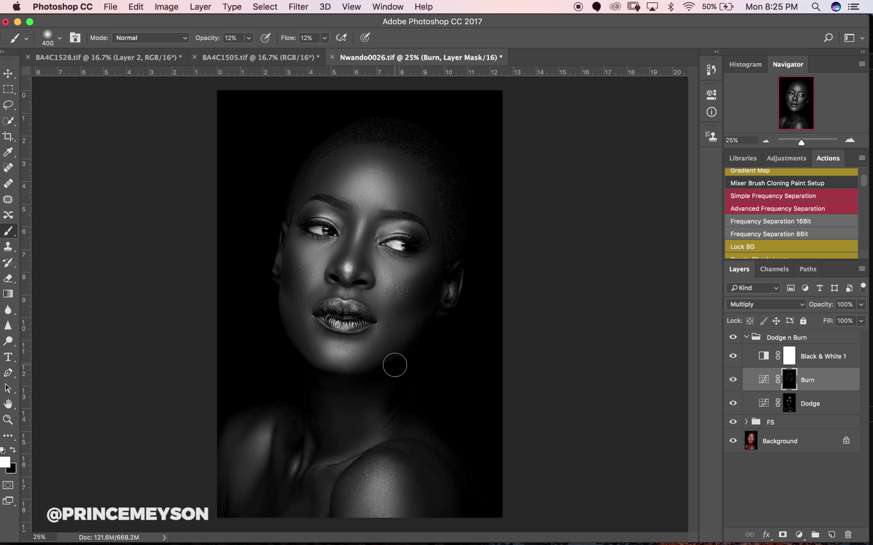
{"action": "key", "text": "bracketleft"}
{"action": "left_click_drag", "start_coordinate": [392, 410], "coordinate": [392, 455]}
{"action": "key", "text": "bracketright"}
{"action": "mouse_move", "coordinate": [446, 505]}
{"action": "left_mouse_down"}
{"action": "mouse_move", "coordinate": [367, 465]}
{"action": "mouse_move", "coordinate": [338, 508]}
{"action": "mouse_move", "coordinate": [377, 465]}
{"action": "mouse_move", "coordinate": [350, 493]}
{"action": "mouse_move", "coordinate": [345, 470]}
{"action": "left_mouse_up"}
{"action": "left_click_drag", "start_coordinate": [321, 417], "coordinate": [331, 451]}
Darken the shadow area of the far shoulder on the Burn mask with a smaller soft brush.
{"action": "key", "text": "bracketleft"}
{"action": "key", "text": "bracketleft"}
{"action": "key", "text": "bracketright"}
{"action": "key", "text": "bracketright"}
{"action": "key", "text": "bracketleft"}
{"action": "left_click_drag", "start_coordinate": [270, 438], "coordinate": [276, 438]}
{"action": "key", "text": "bracketleft"}
Hide the Black & White 1 layer and refine the burned shadows around the neck and collarbones in colour, varying the brush size.
{"action": "key", "text": "z"}
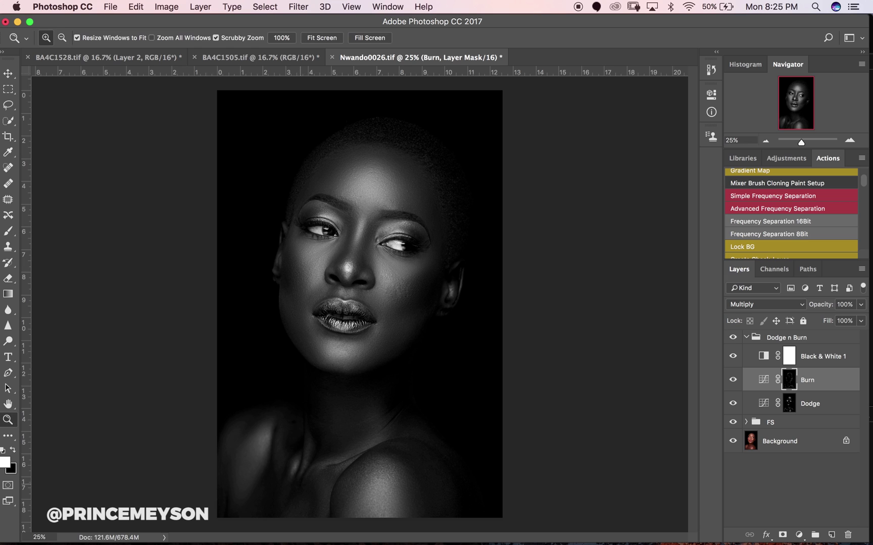
{"action": "left_click", "coordinate": [306, 445]}
{"action": "key", "text": "b"}
{"action": "scroll", "coordinate": [315, 475], "scroll_direction": "up", "scroll_amount": 1}
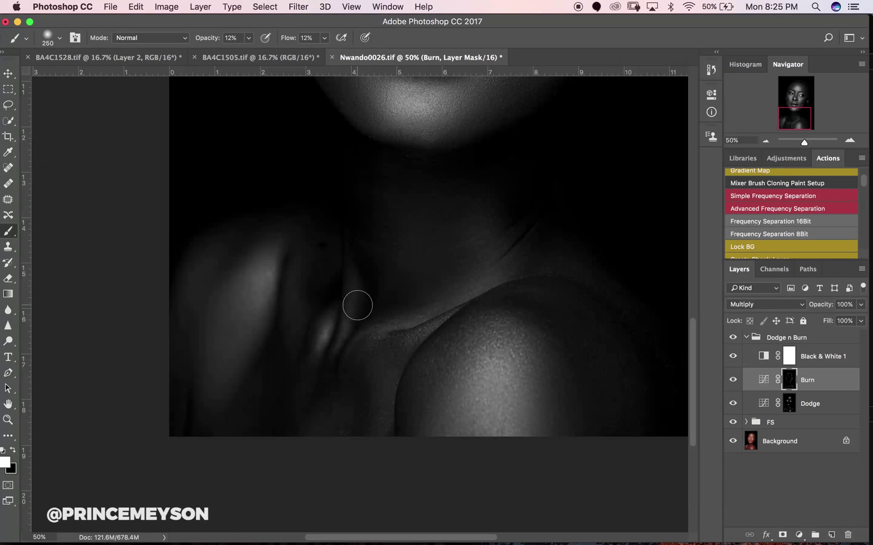
{"action": "left_click", "coordinate": [733, 356]}
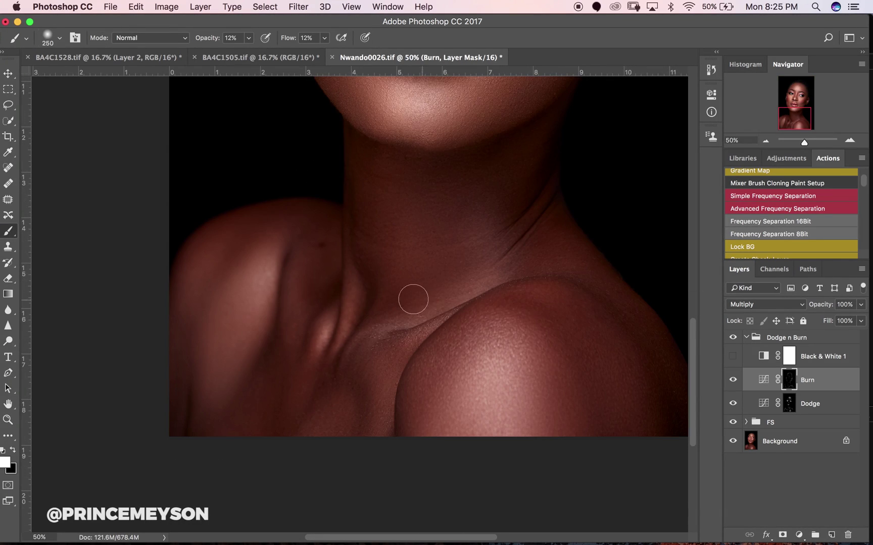
{"action": "key", "text": "bracketleft"}
{"action": "key", "text": "bracketleft"}
{"action": "key", "text": "bracketleft"}
{"action": "key", "text": "bracketright"}
{"action": "key", "text": "bracketright"}
{"action": "key", "text": "bracketright"}
{"action": "key", "text": "bracketright"}
{"action": "key", "text": "bracketright"}
{"action": "key", "text": "bracketright"}
{"action": "key", "text": "bracketright"}
{"action": "key", "text": "bracketright"}
Examine the burned portrait in colour as a whole and at closer range on the face.
{"action": "key", "text": "z"}
{"action": "key", "text": "super+minus"}
{"action": "key", "text": "super+minus"}
{"action": "key", "text": "super+minus"}
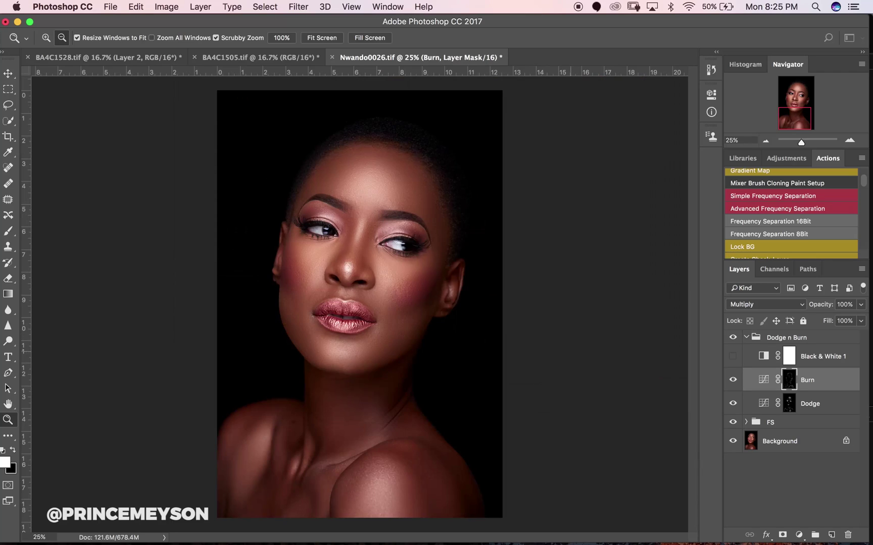
{"action": "key", "text": "b"}
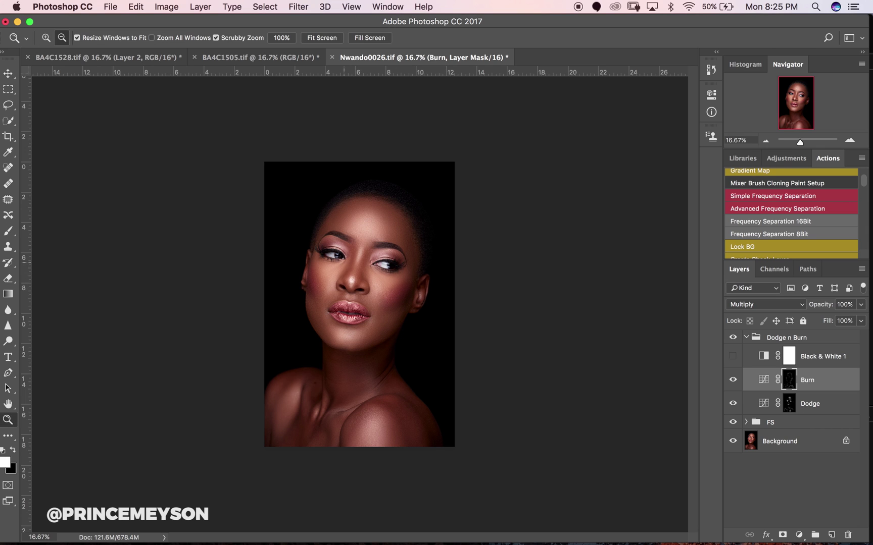
{"action": "left_click", "coordinate": [361, 263]}
{"action": "left_click", "coordinate": [361, 262]}
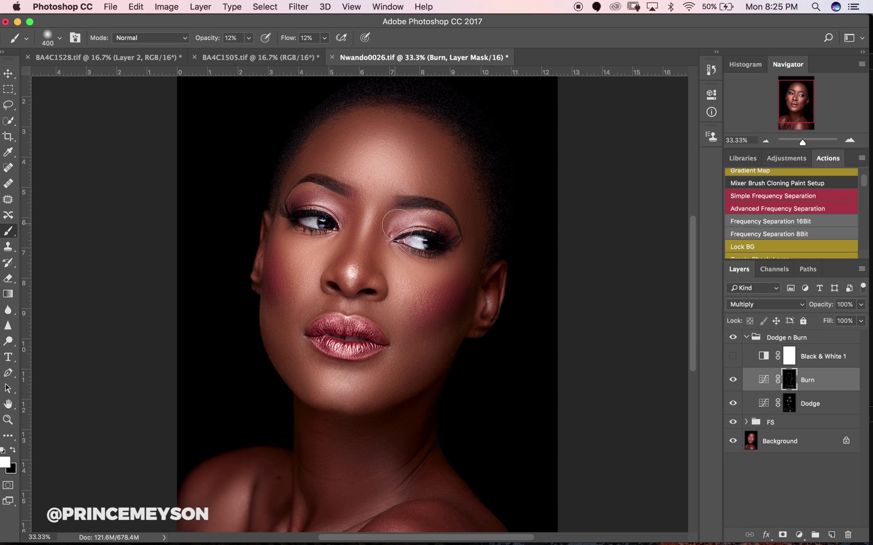
Deepen the fine shadows around the eyes on the Burn mask with a small soft brush, varying its size from 150 px downward.
{"action": "key", "text": "bracketleft"}
{"action": "key", "text": "bracketleft"}
{"action": "key", "text": "bracketleft"}
{"action": "key", "text": "bracketleft"}
{"action": "key", "text": "bracketleft"}
{"action": "key", "text": "z"}
{"action": "left_click", "coordinate": [318, 242]}
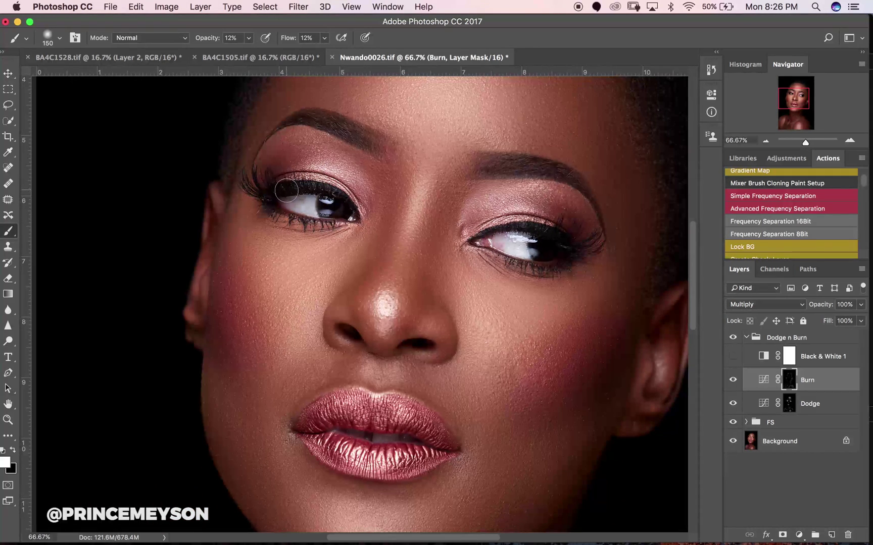
{"action": "key", "text": "bracketleft"}
{"action": "key", "text": "bracketleft"}
{"action": "key", "text": "bracketleft"}
{"action": "key", "text": "bracketleft"}
{"action": "key", "text": "bracketleft"}
{"action": "key", "text": "bracketright"}
{"action": "key", "text": "bracketright"}
{"action": "key", "text": "bracketright"}
{"action": "key", "text": "bracketleft"}
{"action": "key", "text": "bracketleft"}
{"action": "key", "text": "bracketleft"}
{"action": "key", "text": "bracketleft"}
{"action": "key", "text": "bracketleft"}
{"action": "key", "text": "bracketleft"}
{"action": "key", "text": "bracketright"}
{"action": "key", "text": "bracketright"}
{"action": "key", "text": "bracketright"}
{"action": "key", "text": "bracketleft"}
{"action": "key", "text": "bracketright"}
{"action": "key", "text": "bracketright"}
{"action": "key", "text": "bracketright"}
{"action": "key", "text": "bracketright"}
{"action": "key", "text": "bracketright"}
{"action": "key", "text": "bracketright"}
{"action": "key", "text": "bracketright"}
Refine the shadows on the side of the face near the ear on the Burn mask with a soft brush of about 70–80 px.
{"action": "scroll", "coordinate": [555, 354], "scroll_direction": "right", "scroll_amount": 10}
{"action": "scroll", "coordinate": [555, 354], "scroll_direction": "down", "scroll_amount": 3}
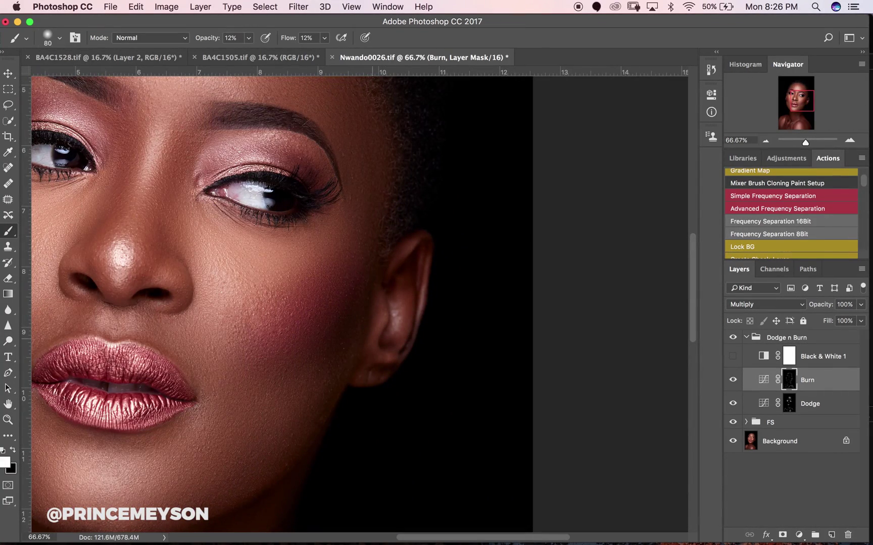
{"action": "key", "text": "bracketleft"}
{"action": "key", "text": "bracketleft"}
{"action": "key", "text": "bracketright"}
{"action": "key", "text": "bracketleft"}
{"action": "key", "text": "bracketright"}
{"action": "scroll", "coordinate": [354, 303], "scroll_direction": "left", "scroll_amount": 9}
{"action": "scroll", "coordinate": [354, 303], "scroll_direction": "up", "scroll_amount": 2}
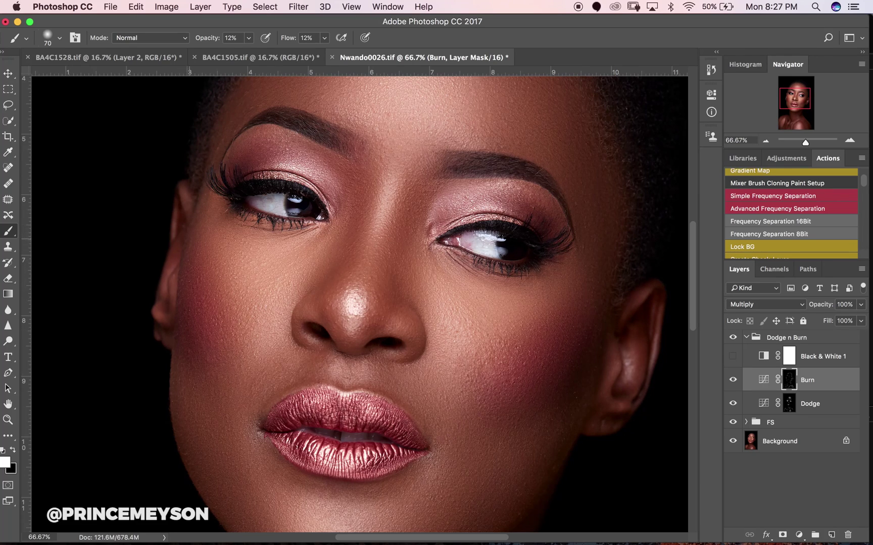
{"action": "key", "text": "bracketleft"}
Compare the burned shadows with the whole portrait in full view and at 33.33% magnification.
{"action": "key", "text": "z"}
{"action": "left_click", "coordinate": [424, 352], "text": "alt"}
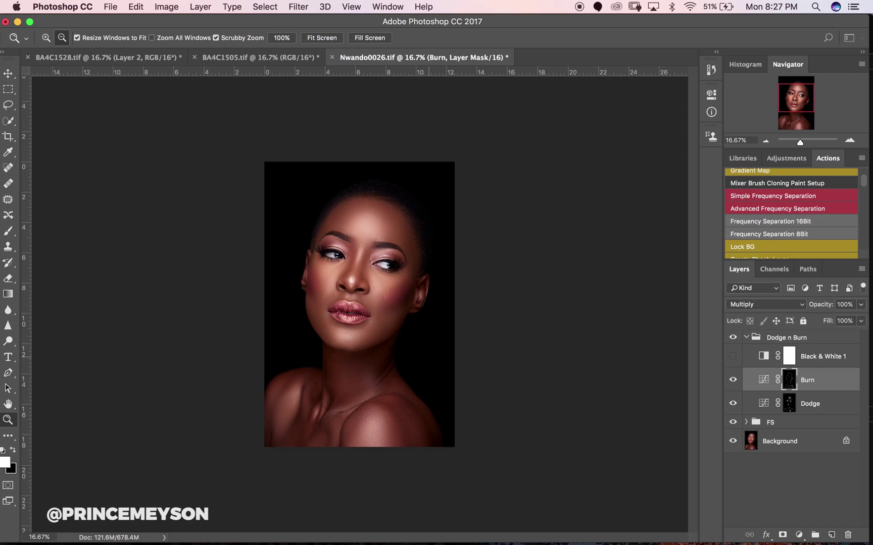
{"action": "key", "text": "b"}
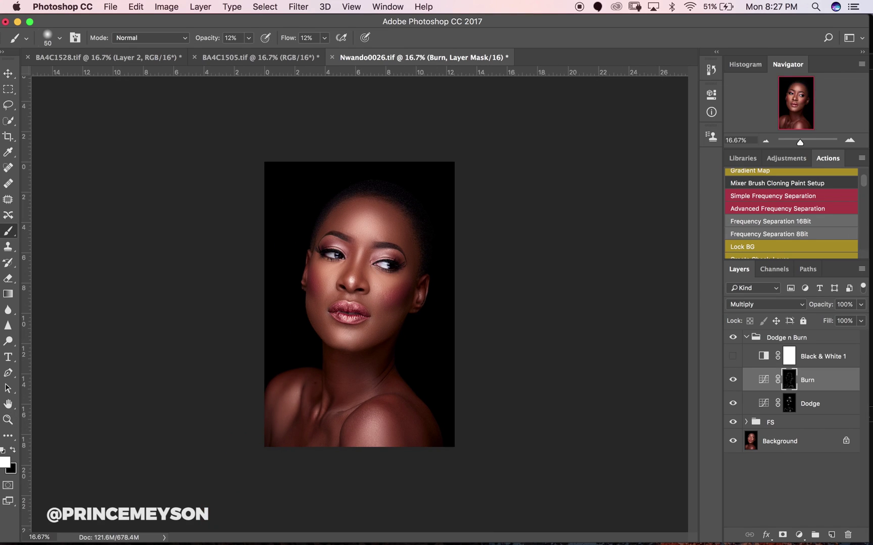
{"action": "key", "text": "z"}
{"action": "left_click", "coordinate": [355, 292]}
{"action": "key", "text": "b"}
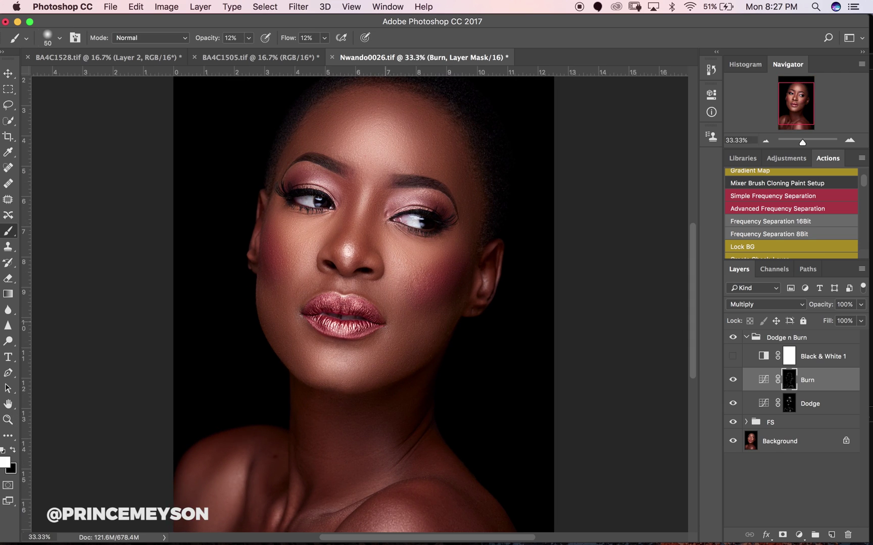
Compare the whole portrait at 25% magnification with the Dodge n Burn group hidden and shown again.
{"action": "scroll", "coordinate": [364, 303], "scroll_direction": "down", "scroll_amount": 3}
{"action": "key", "text": "z"}
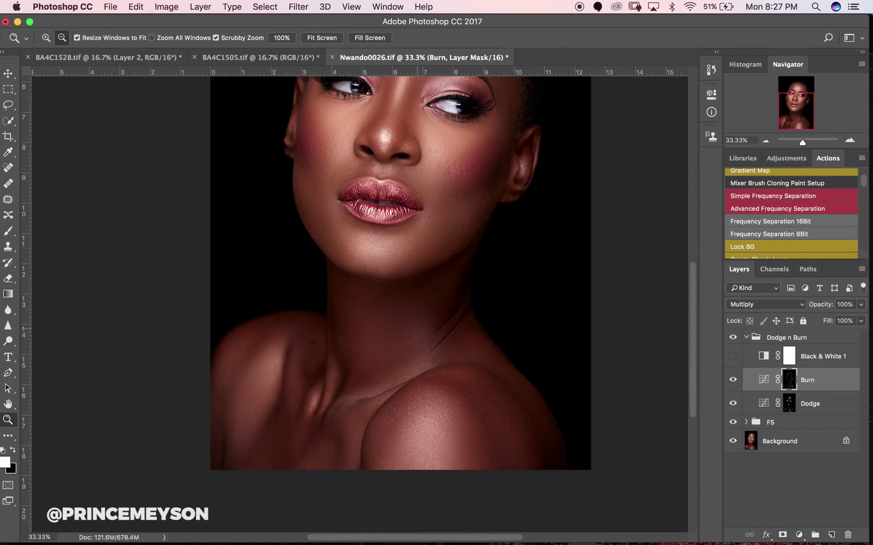
{"action": "key", "text": "super+minus"}
{"action": "key", "text": "super+minus"}
{"action": "key", "text": "b"}
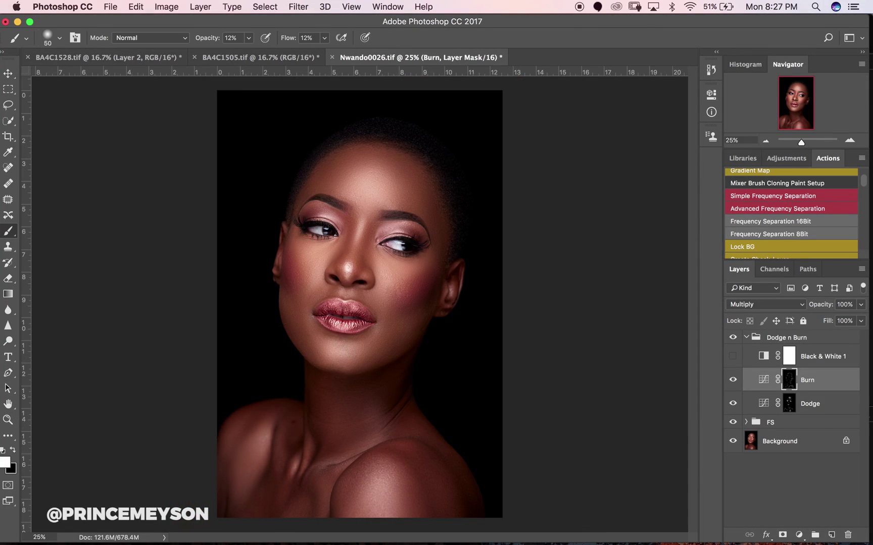
{"action": "left_click", "coordinate": [733, 337]}
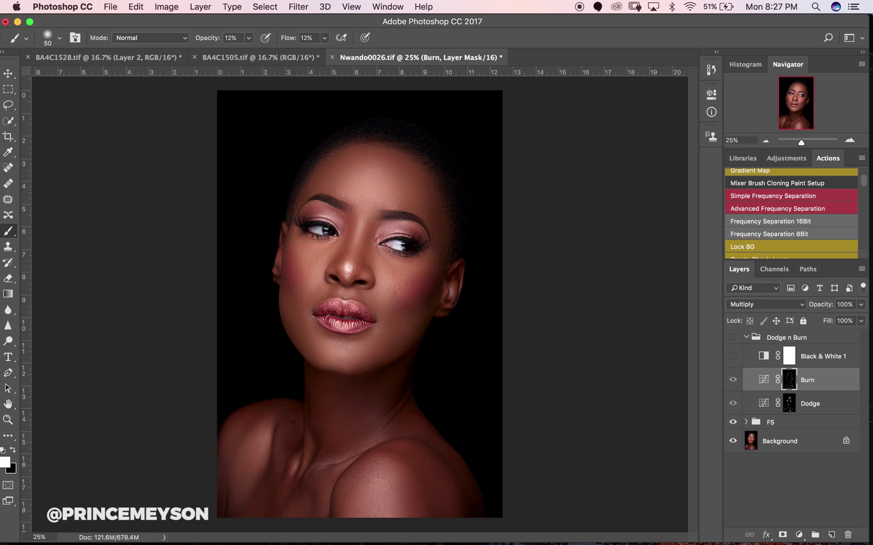
{"action": "left_click", "coordinate": [732, 338]}
Collapse the Dodge n Burn group and compare the original portrait with the retouched one by hiding and restoring the FS and Dodge n Burn groups.
{"action": "left_click", "coordinate": [808, 337]}
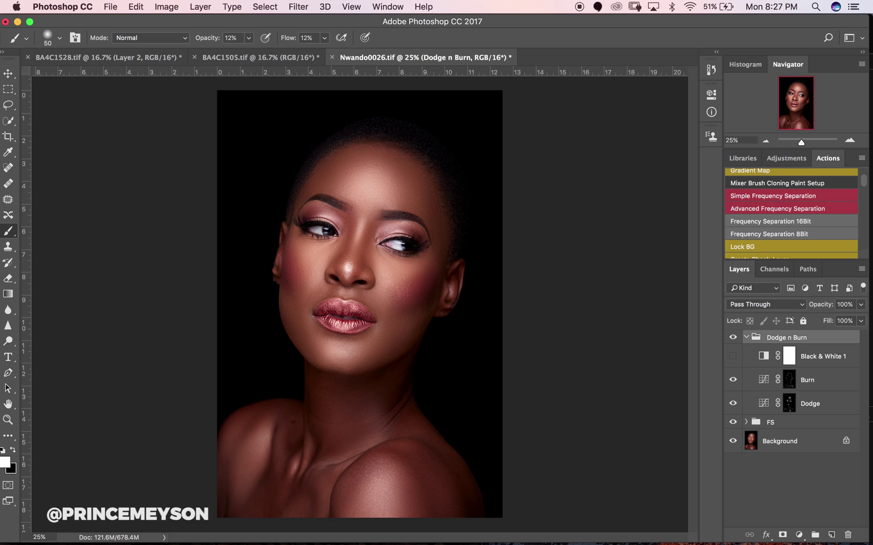
{"action": "left_click", "coordinate": [745, 337]}
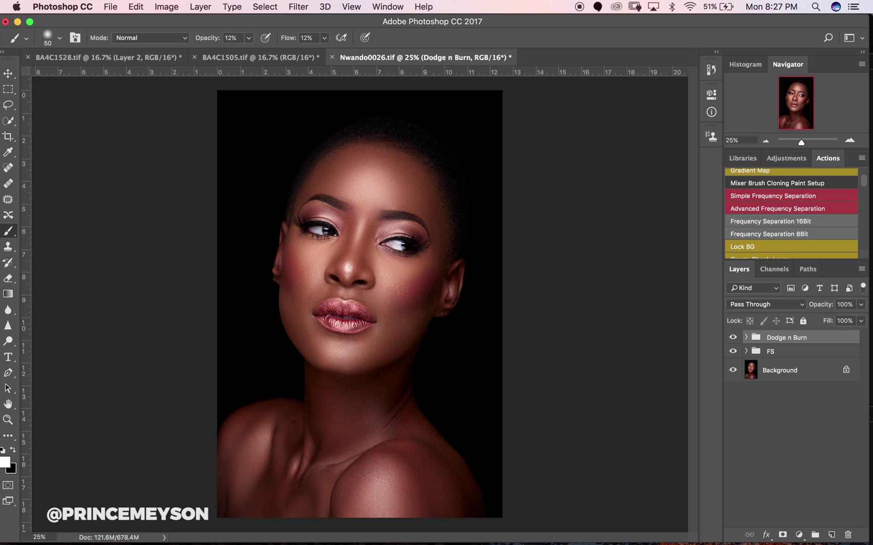
{"action": "key", "text": "super+comma"}
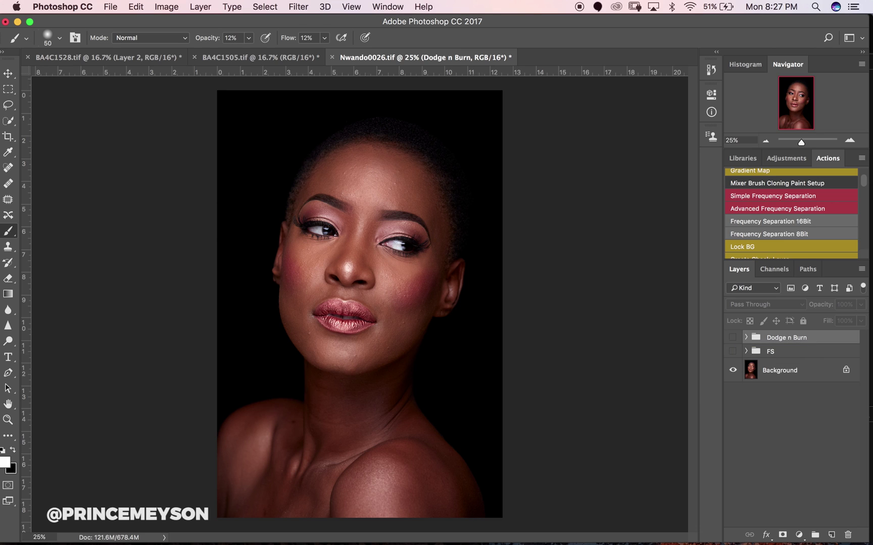
{"action": "left_click", "coordinate": [732, 351]}
{"action": "left_click", "coordinate": [733, 337]}
{"action": "left_click", "coordinate": [733, 337]}
{"action": "left_click", "coordinate": [733, 338]}
{"action": "left_click", "coordinate": [733, 337]}
{"action": "left_click", "coordinate": [733, 337]}
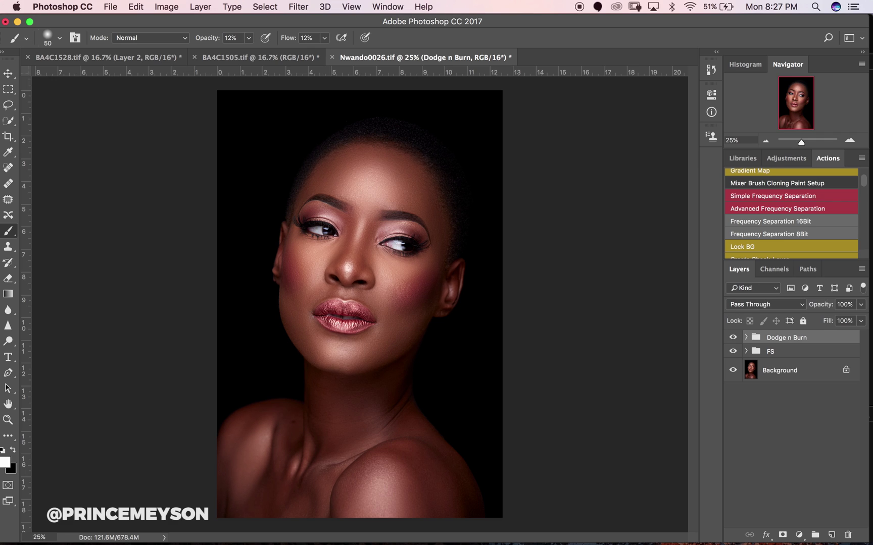
{"action": "left_click", "coordinate": [382, 281], "text": "alt"}
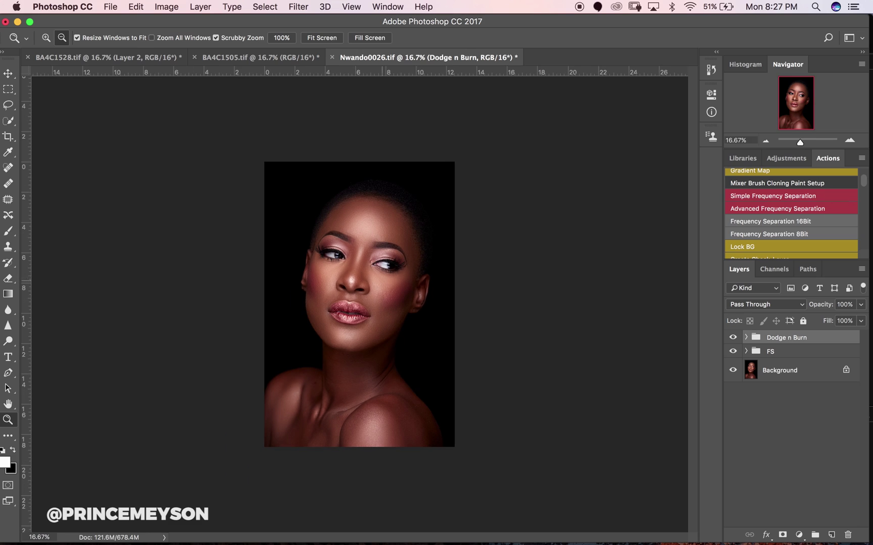